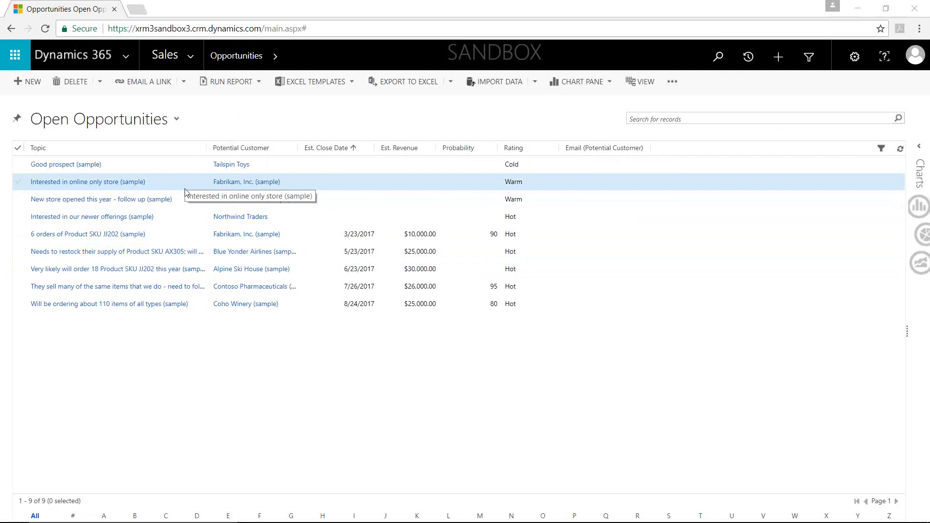
Step: Open the opportunity "6 orders of Product SKU JJ202 (sample)" and bring up its business process flow for editing, with all stages in view
click(184, 239)
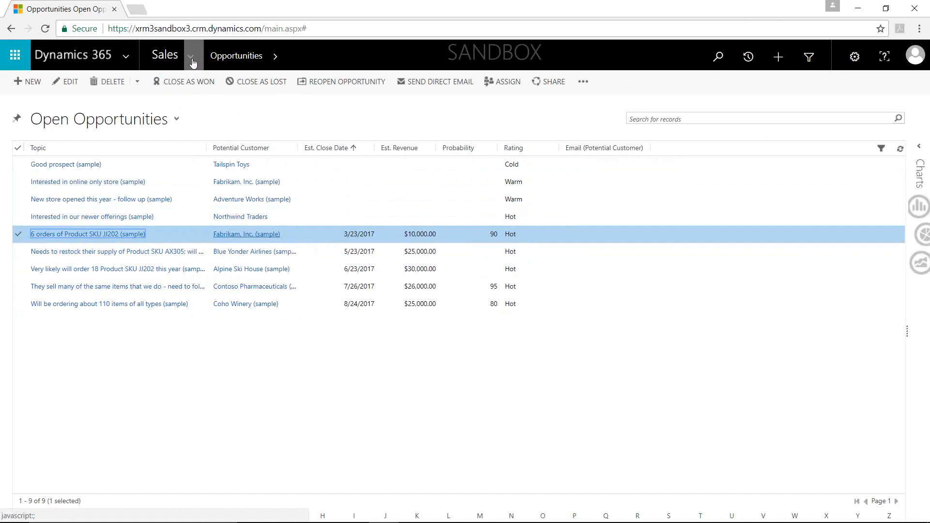
double_click(185, 235)
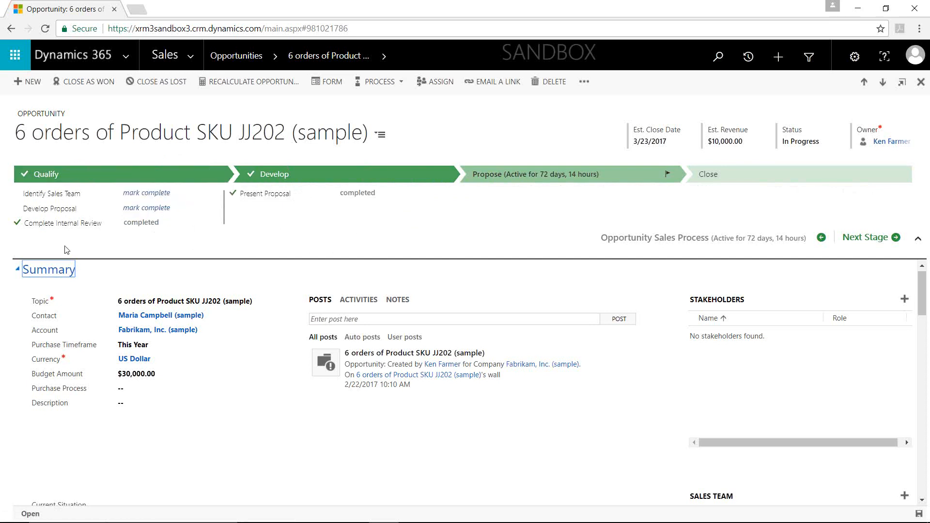
click(386, 83)
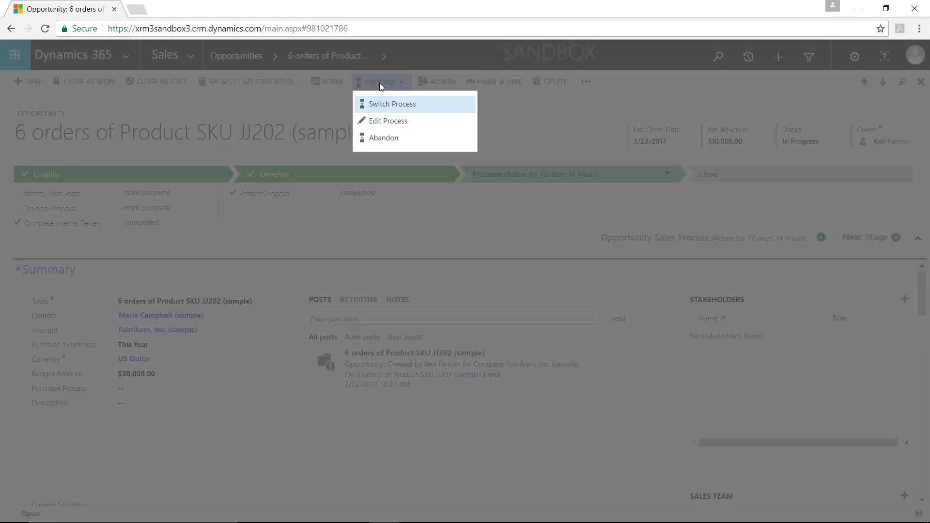
click(405, 122)
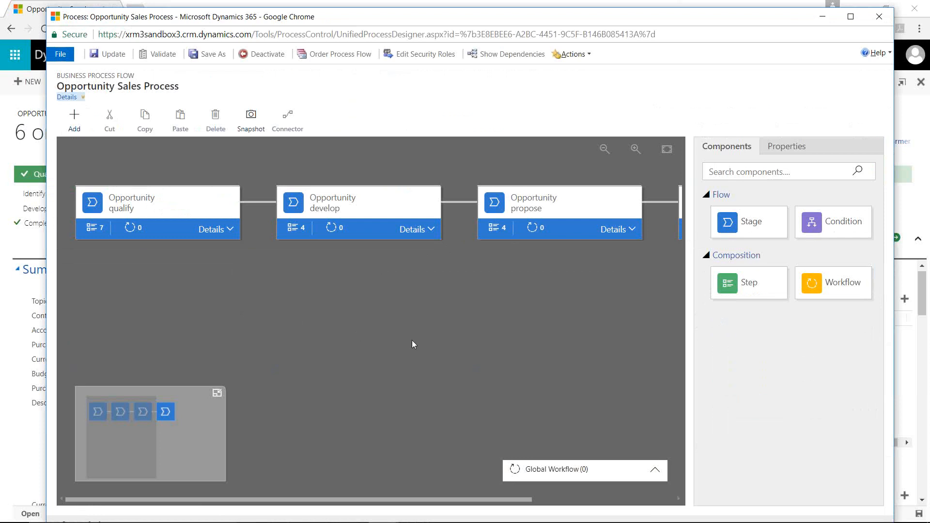
click(667, 150)
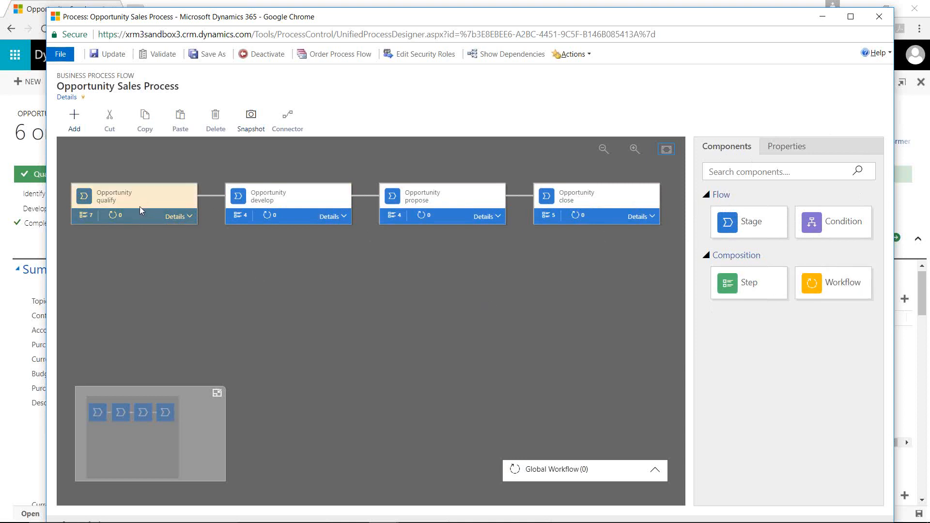
Step: Try to move the Identify Contact step of the qualify stage down to fourth place and apply the change
click(129, 217)
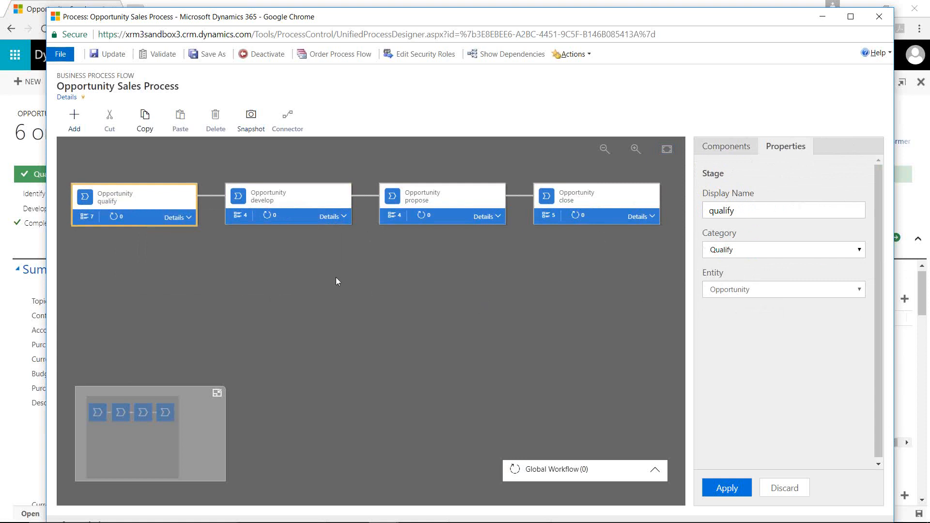
click(183, 219)
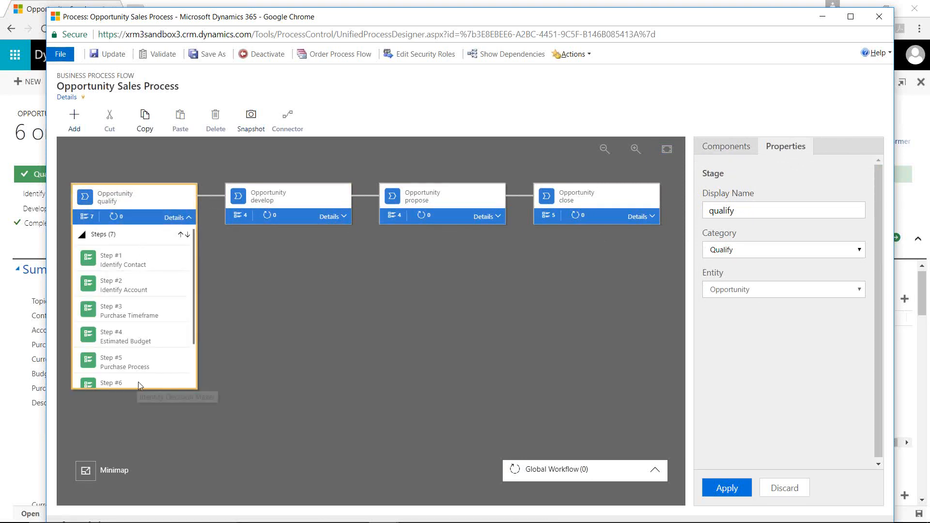
click(173, 265)
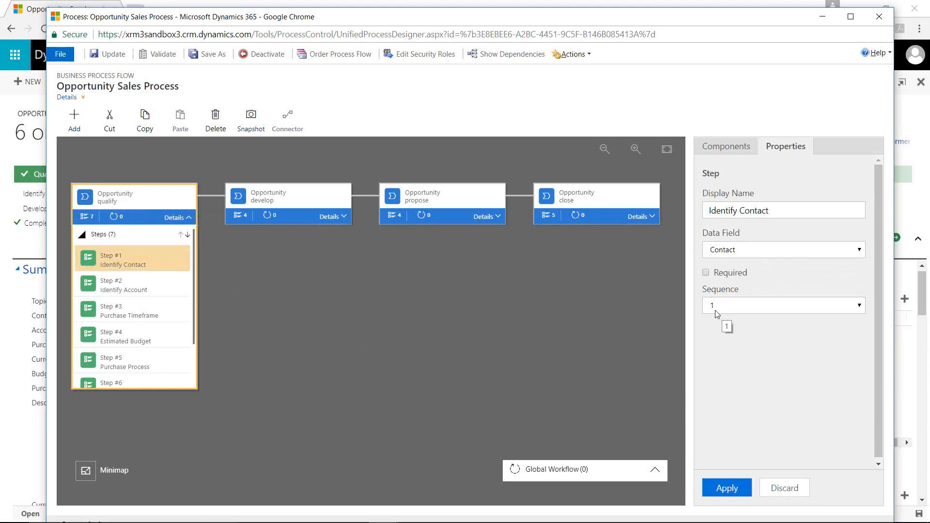
drag(164, 258, 168, 327)
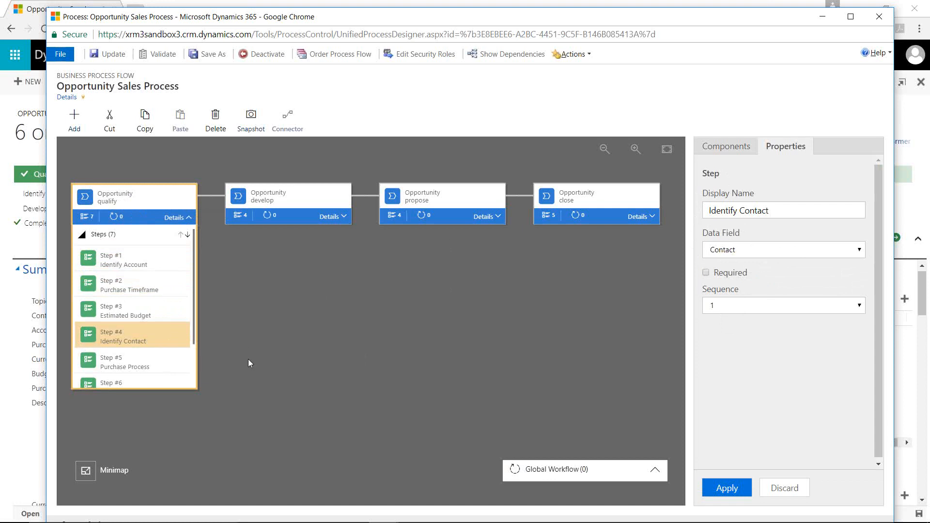
click(723, 489)
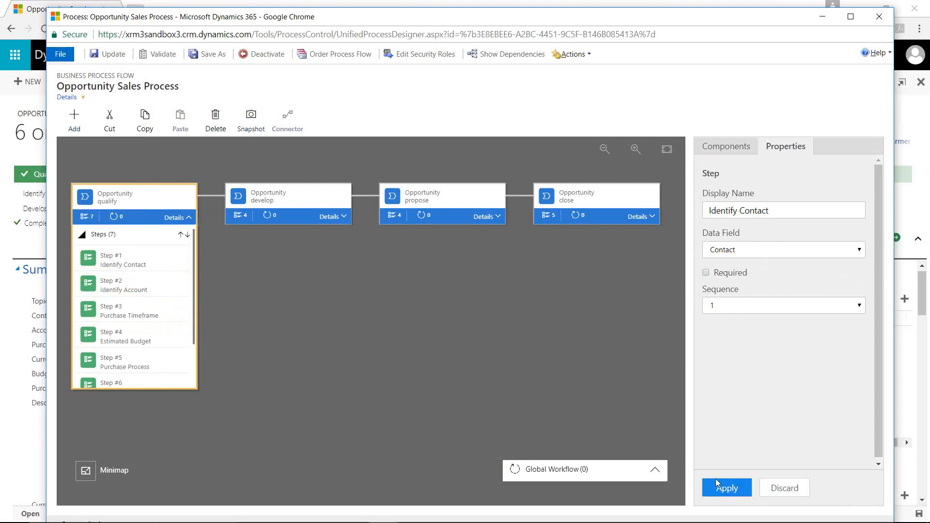
Step: Retry reordering the Identify Contact step, apply it, and reload the process designer
drag(154, 260, 161, 326)
click(743, 485)
key(F5)
click(512, 101)
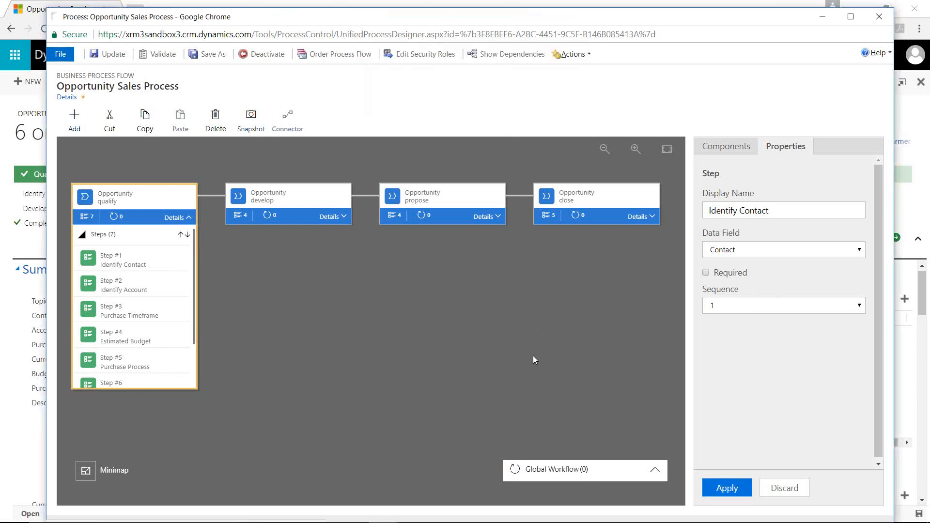
Step: Move the qualify stage's Identify Contact step down to sequence 3 and apply the change
click(213, 229)
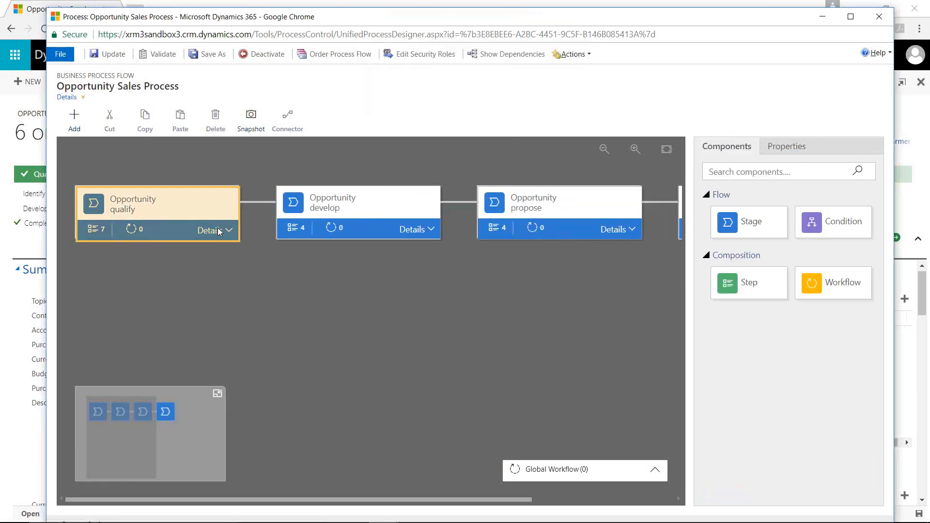
click(189, 289)
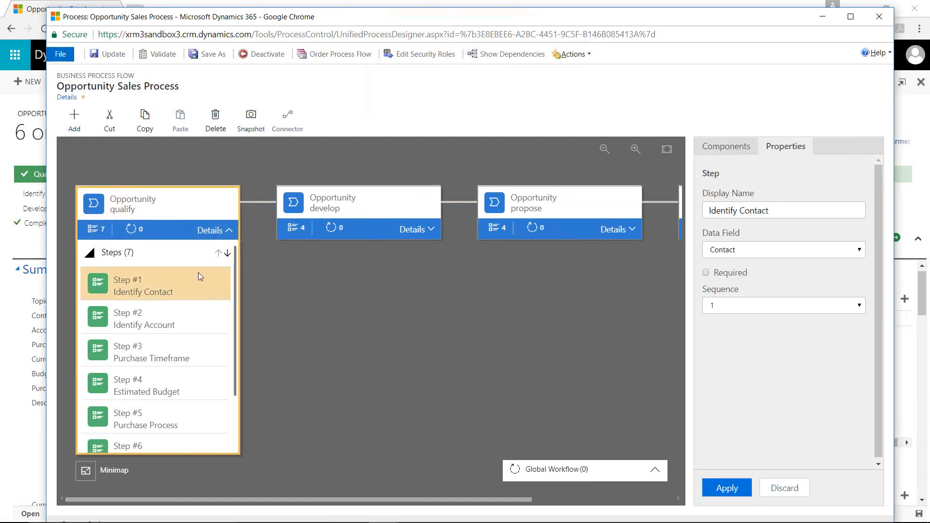
click(229, 255)
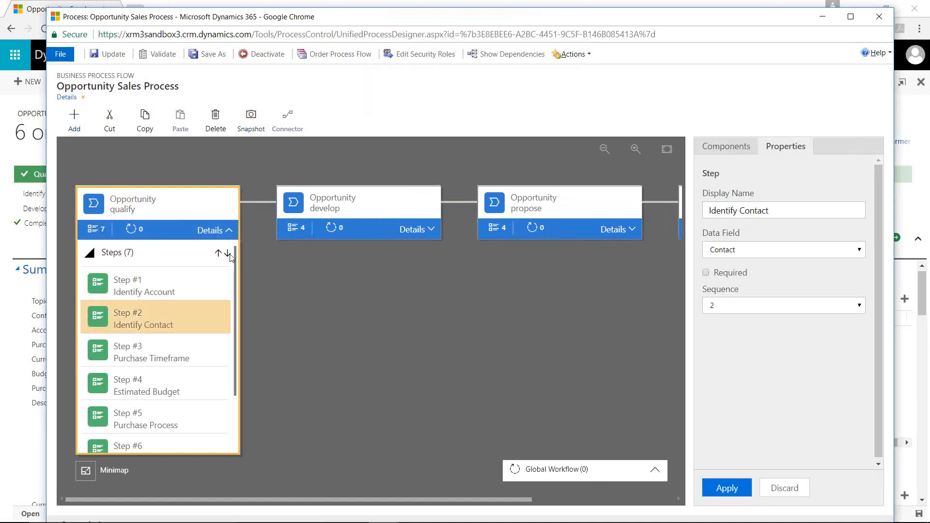
click(228, 254)
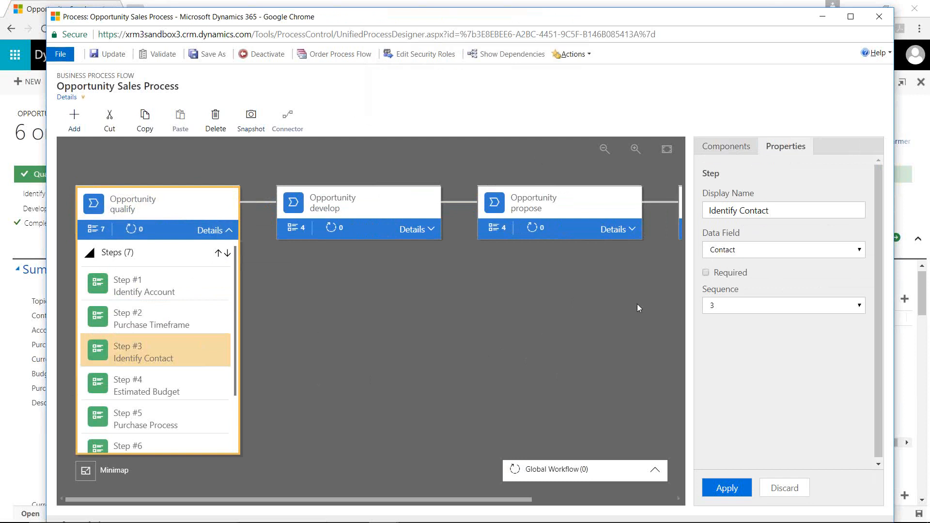
click(727, 492)
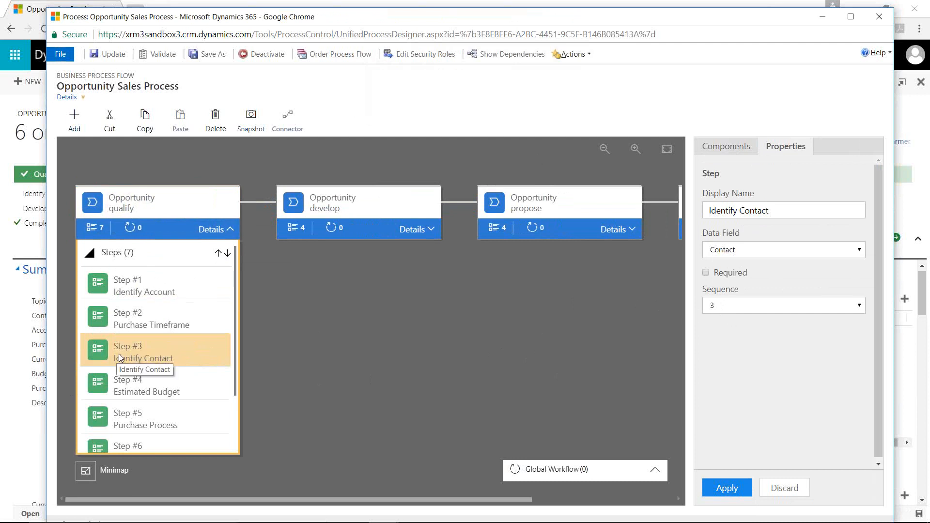
Step: Move the Identify Contact step back up to sequence 1 in the qualify stage and apply the change
click(218, 254)
click(219, 253)
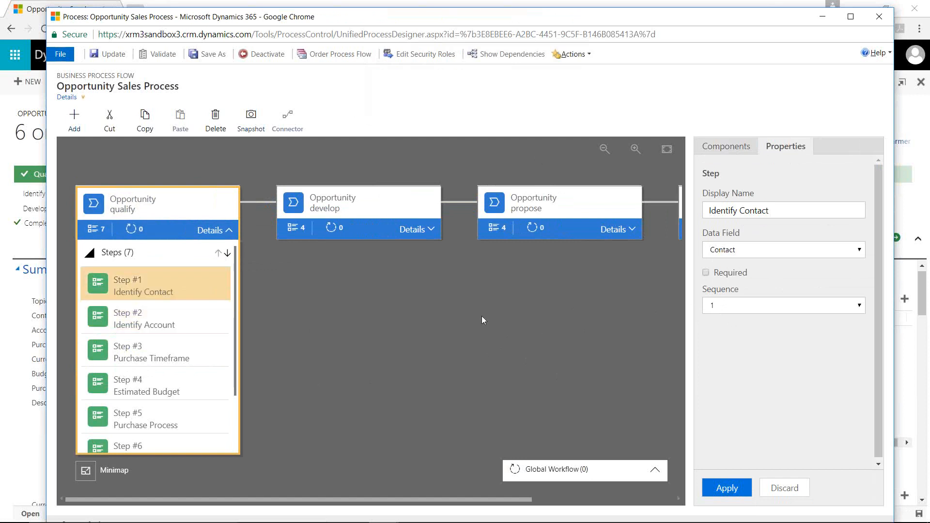
click(721, 486)
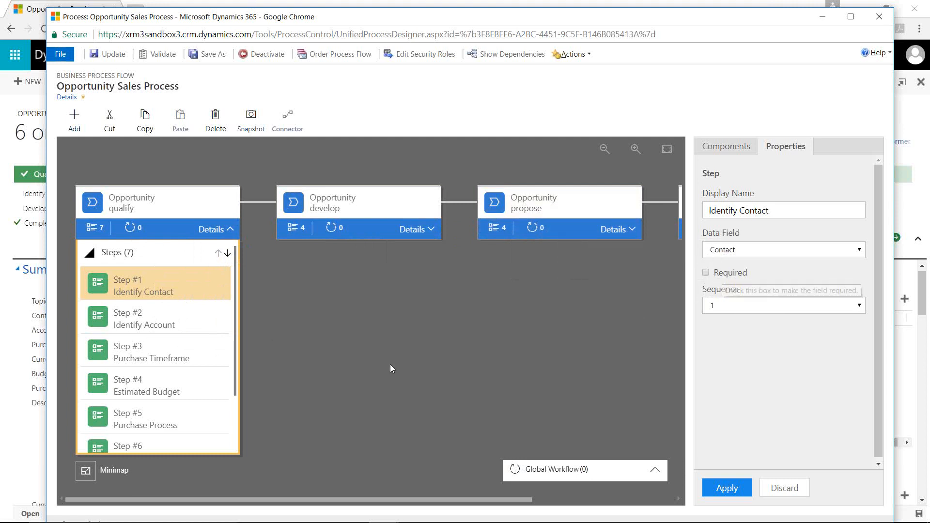
Step: Look through the qualify stage's steps and mark the Identify Contact step as required
scroll(234, 367, down, 1)
scroll(239, 394, down, 1)
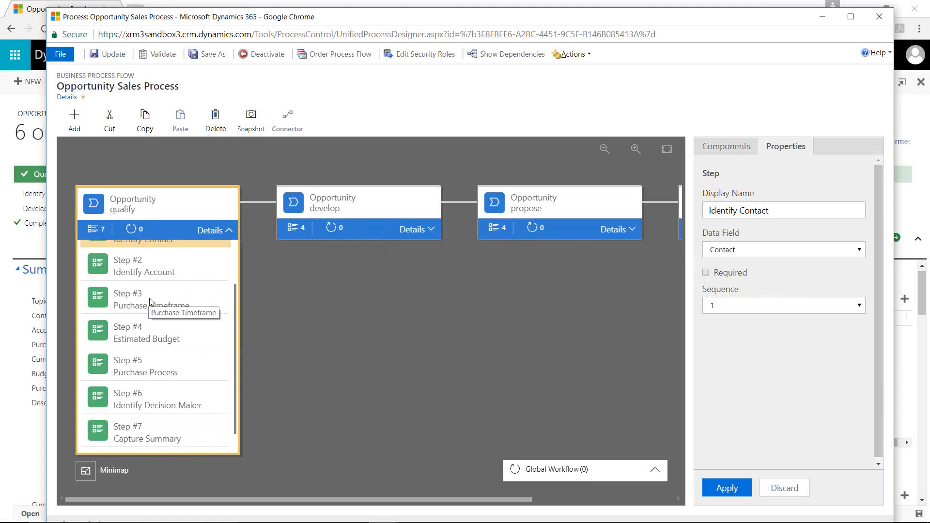
click(707, 273)
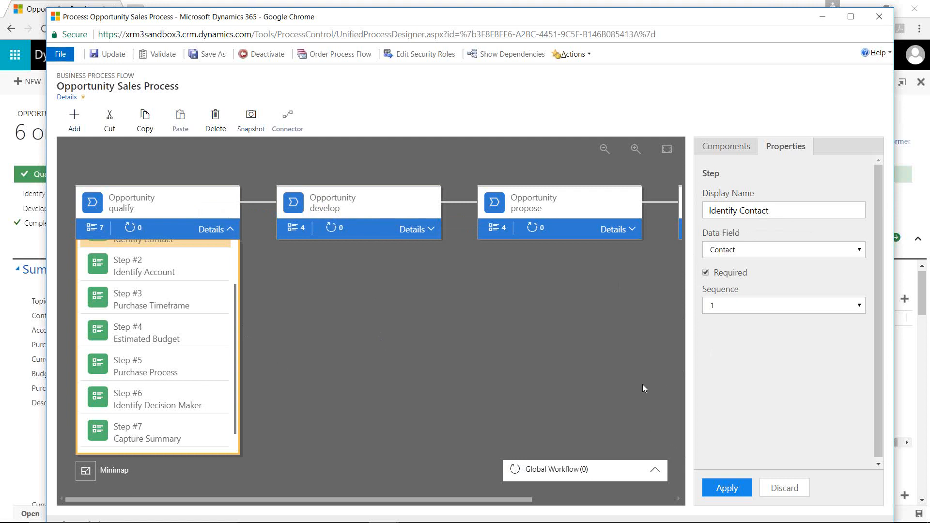
Step: Add a new condition to the process flow between the develop and propose stages
click(172, 229)
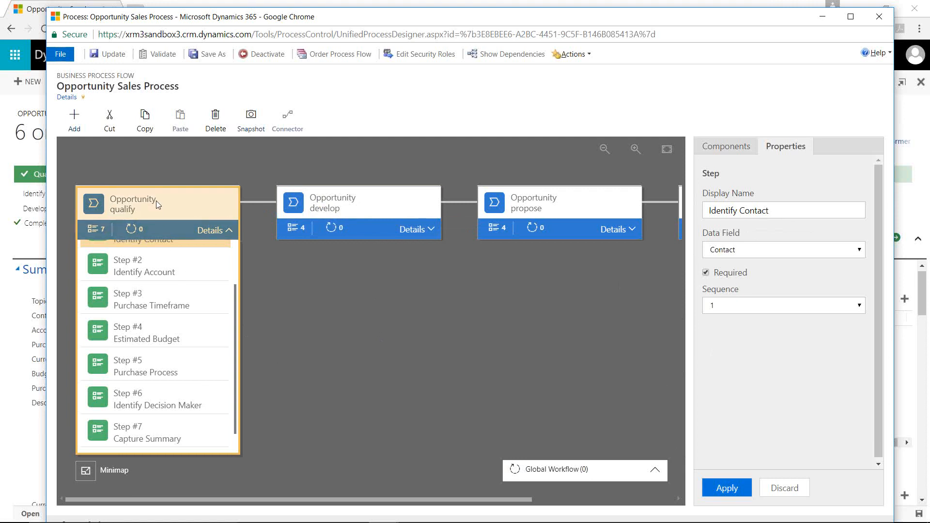
click(357, 203)
click(727, 146)
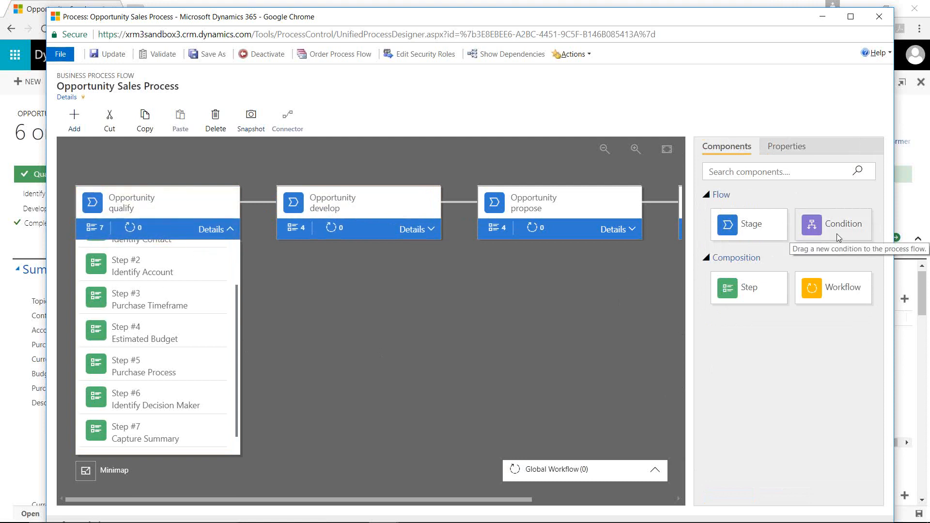
click(667, 149)
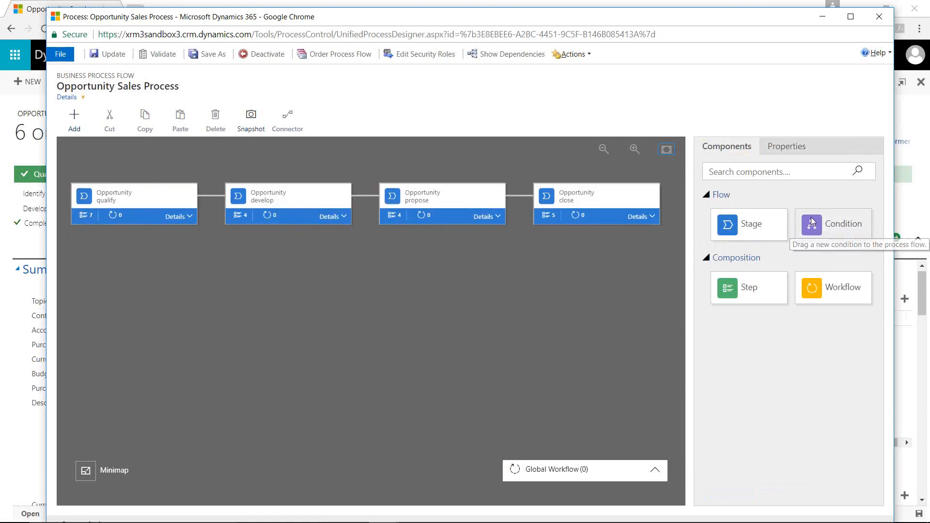
drag(841, 226, 370, 213)
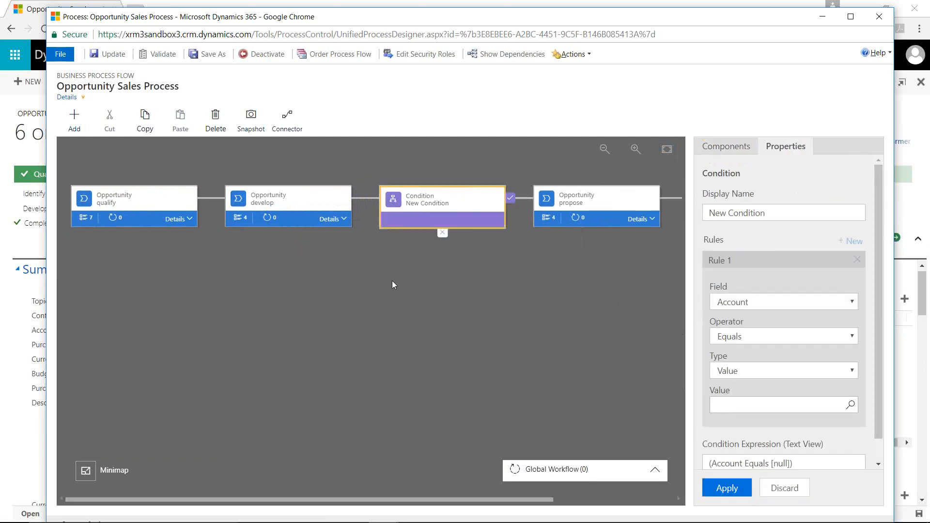
click(669, 149)
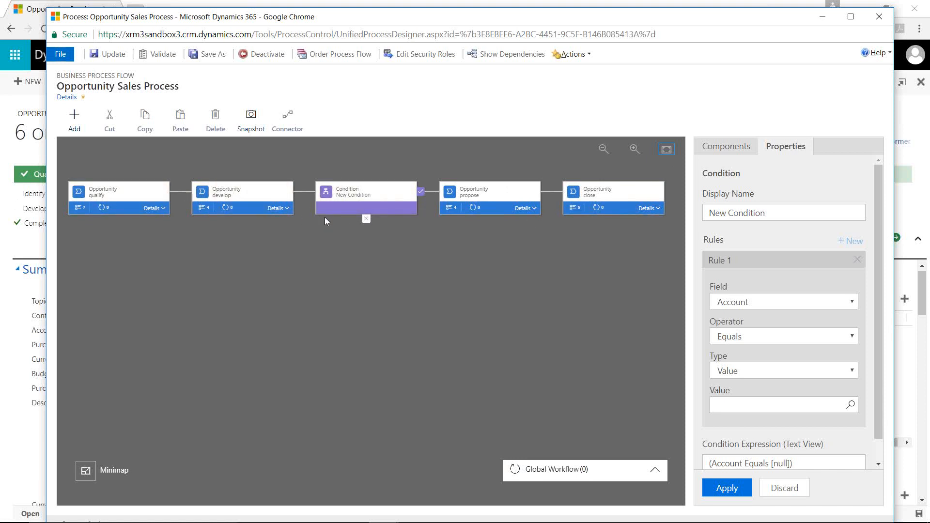
Step: Examine the Field, Operator and Type choices for the new condition's rule, and the steps of the develop stage
click(361, 205)
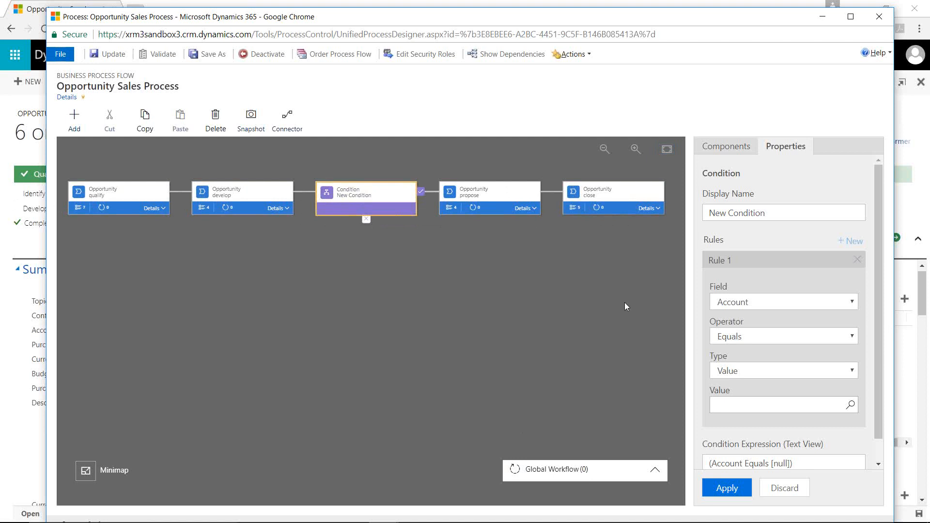
click(764, 306)
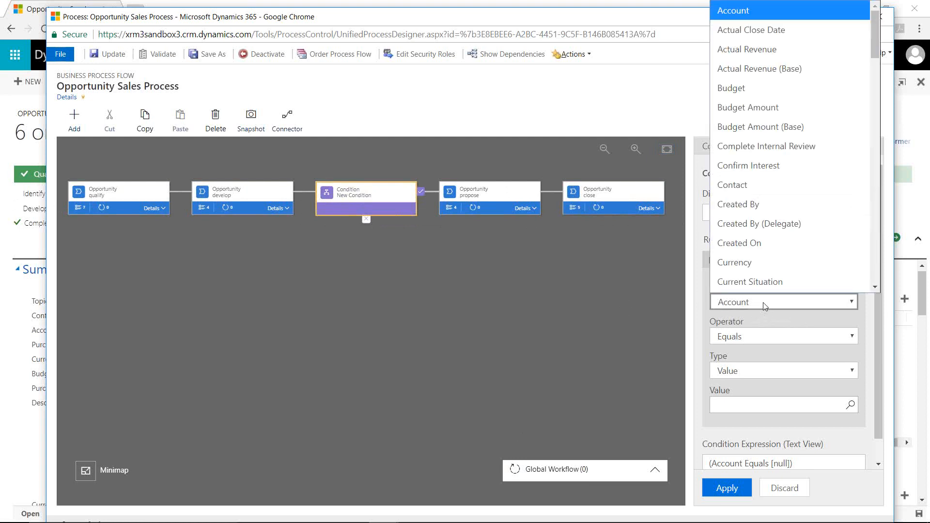
scroll(820, 176, down, 2)
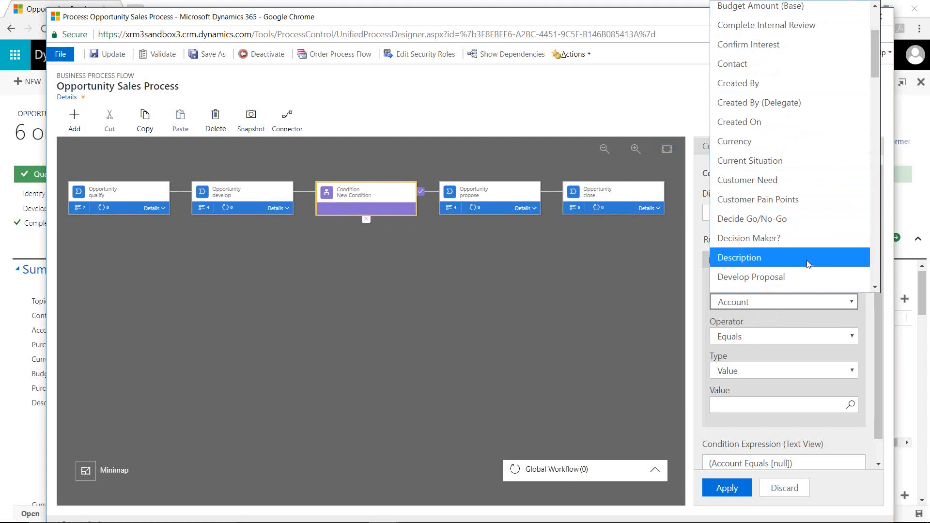
click(493, 325)
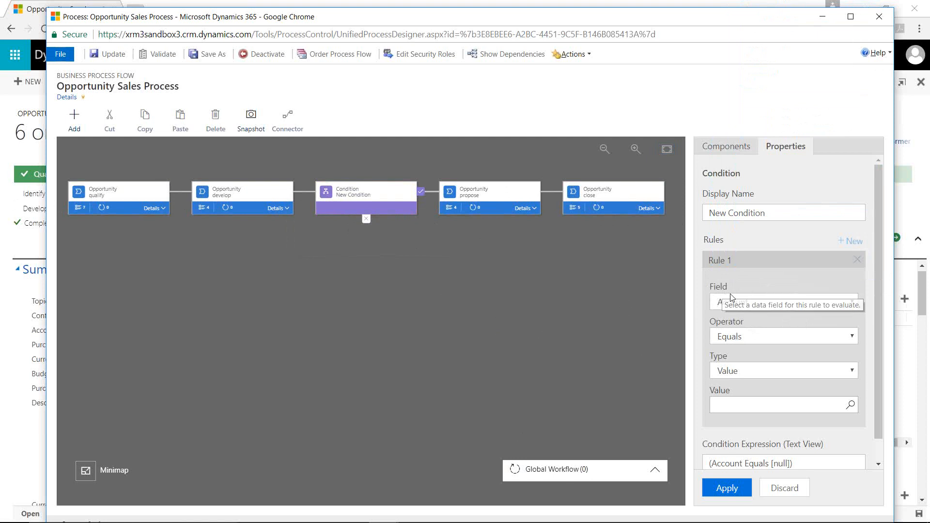
click(754, 341)
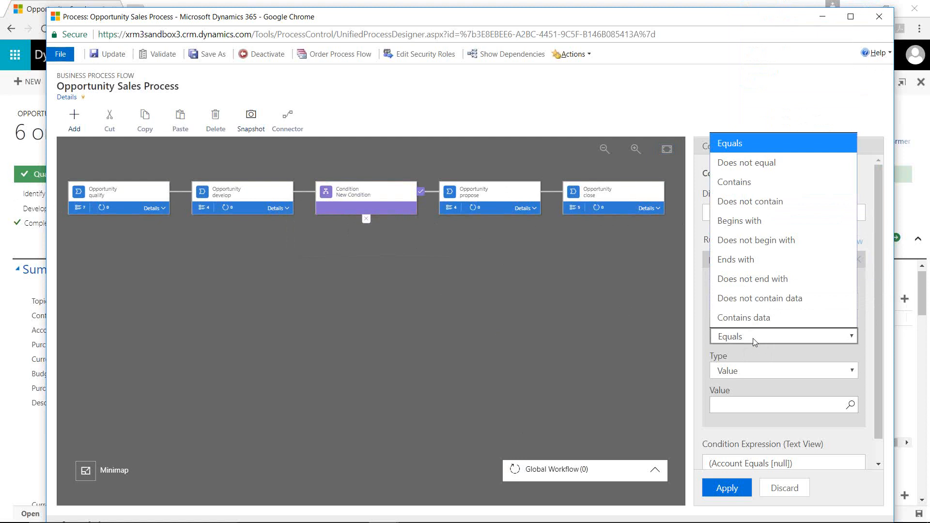
click(753, 338)
click(754, 373)
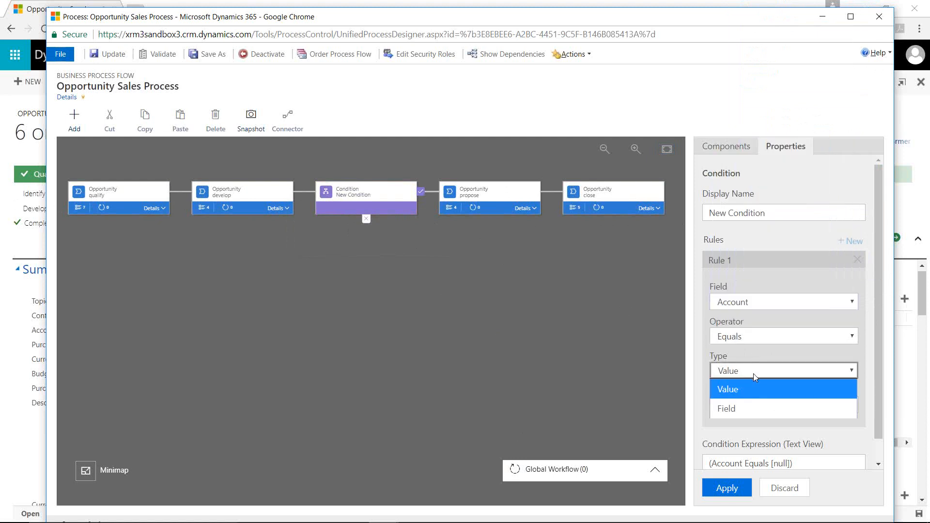
click(754, 374)
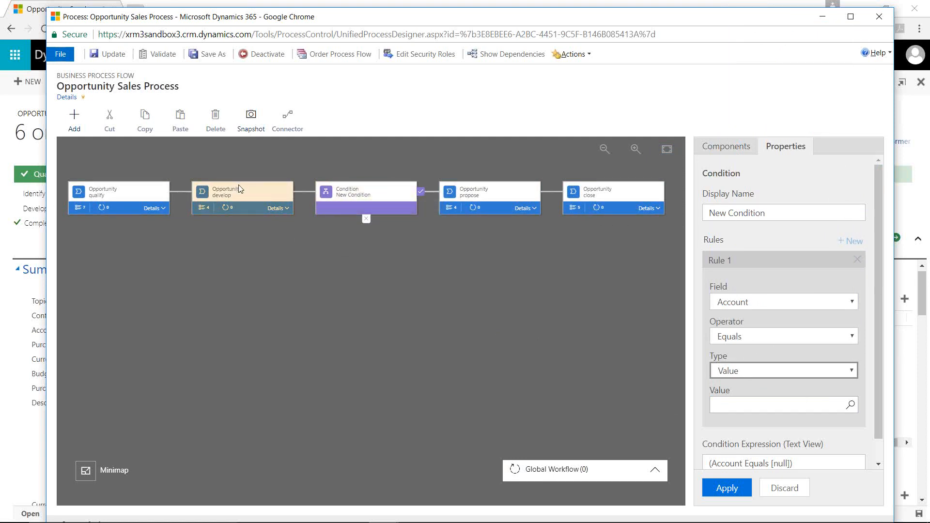
click(274, 209)
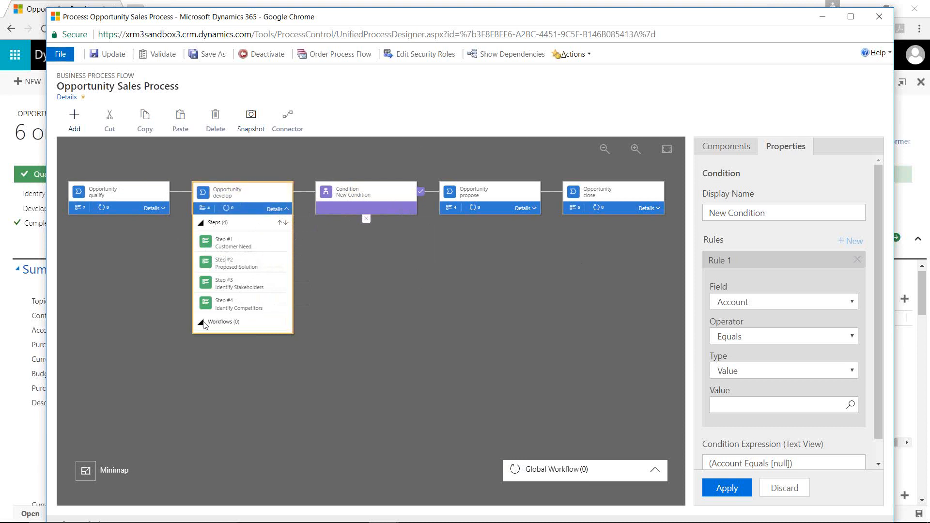
Step: Delete the new condition between the develop and propose stages and confirm the deletion
click(393, 209)
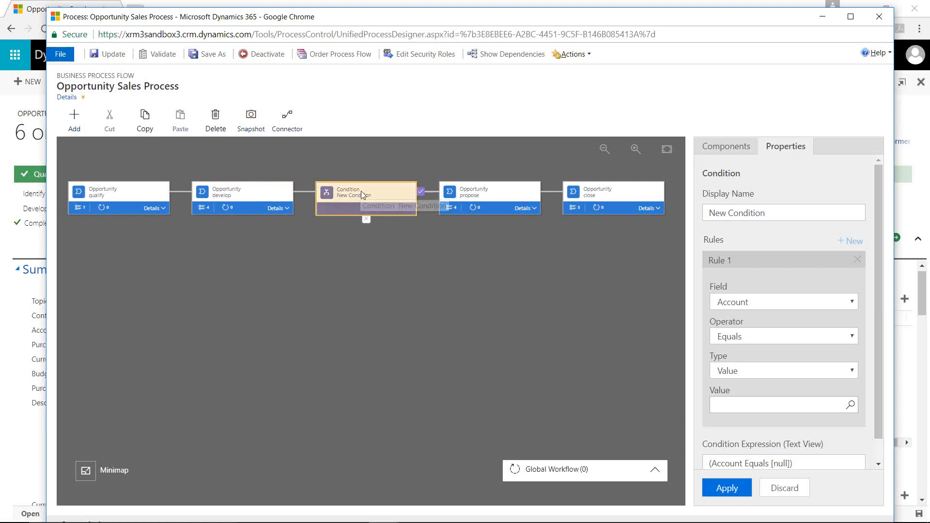
click(217, 128)
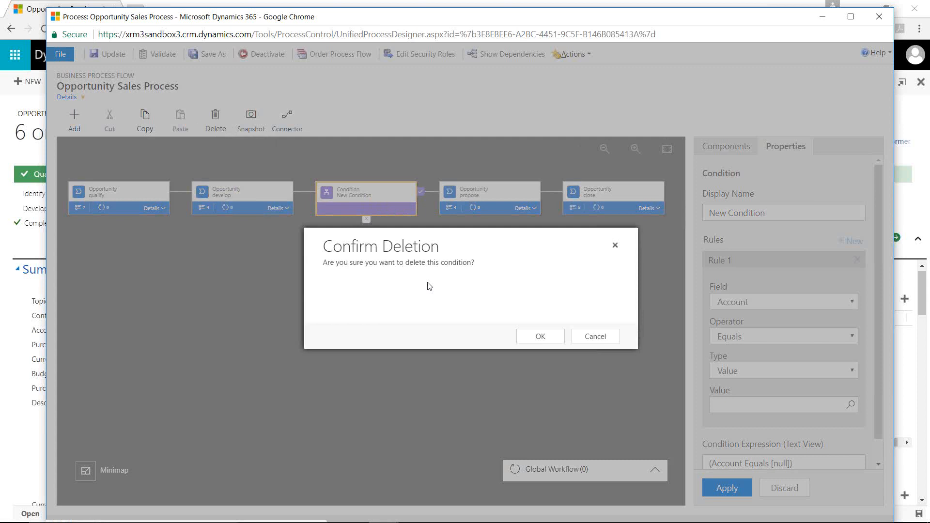
click(541, 338)
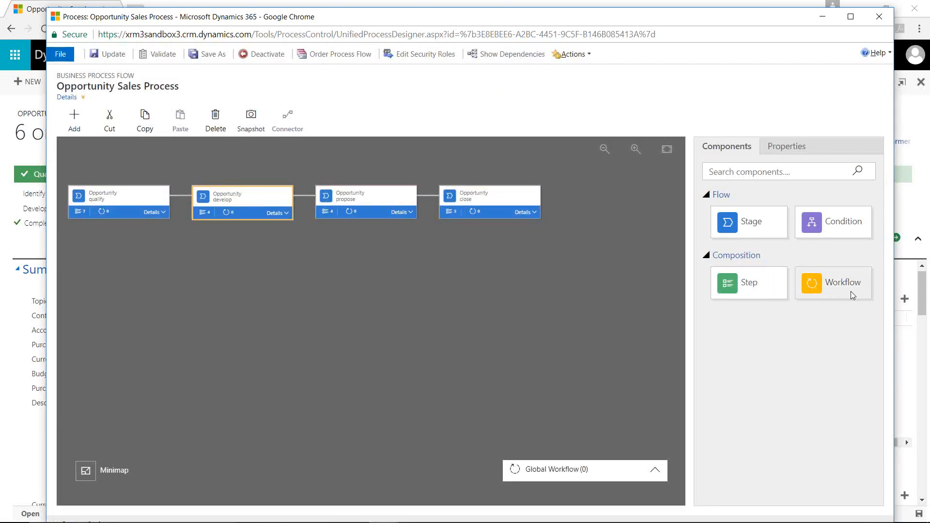
Step: Add a workflow component to the workflows section of the qualify stage
drag(849, 291, 300, 201)
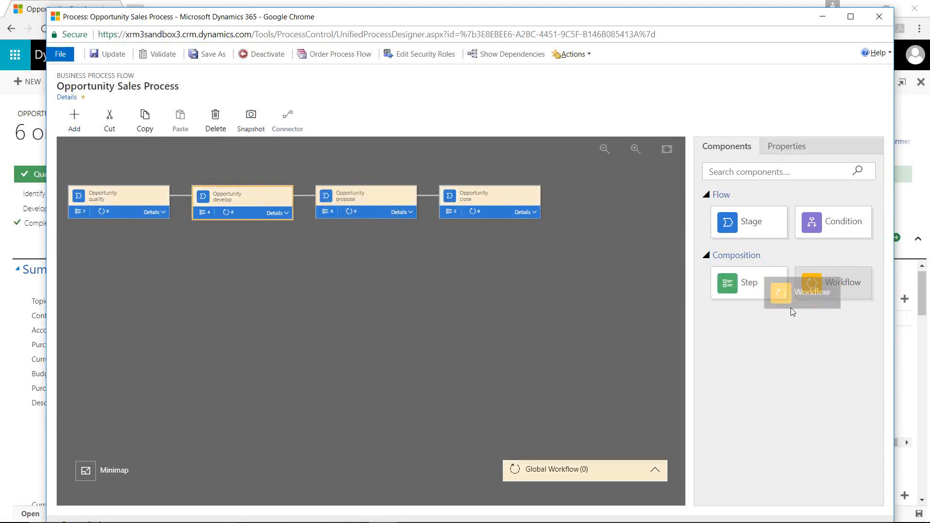
drag(834, 284, 161, 245)
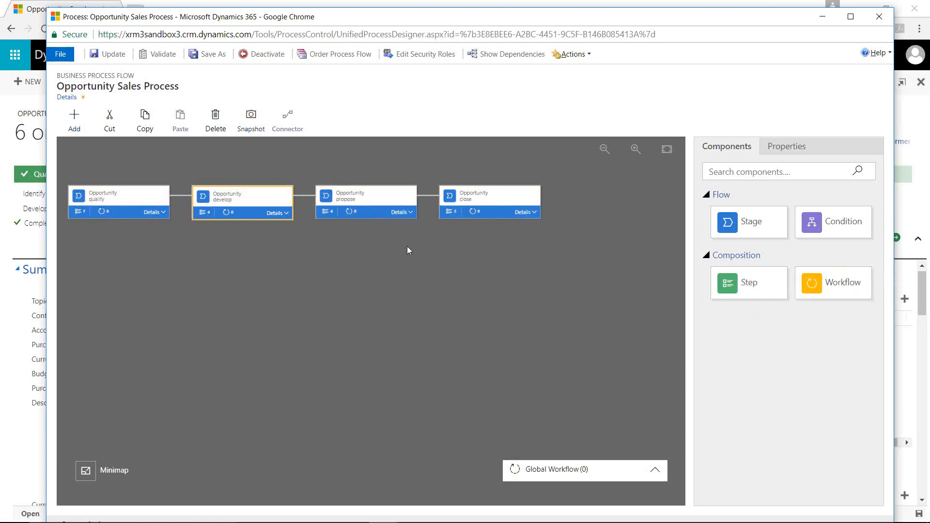
click(156, 213)
drag(834, 282, 94, 341)
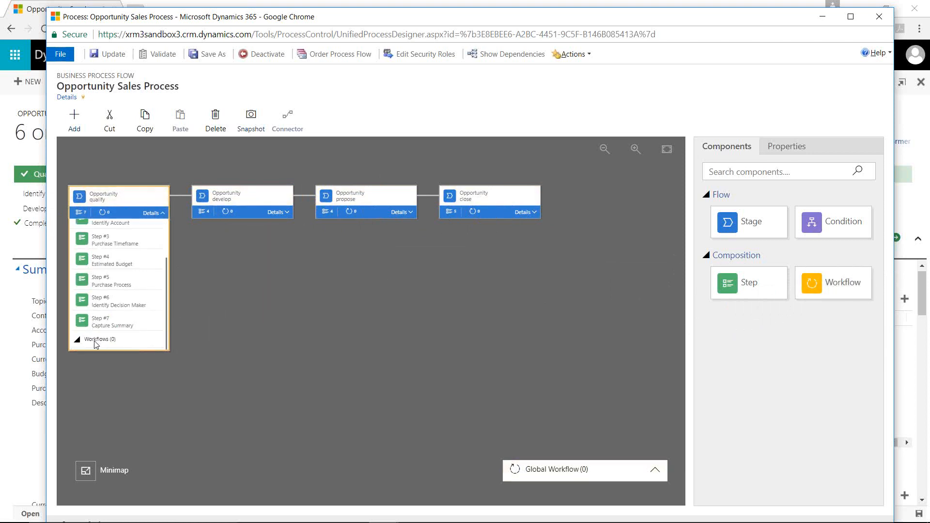
click(134, 342)
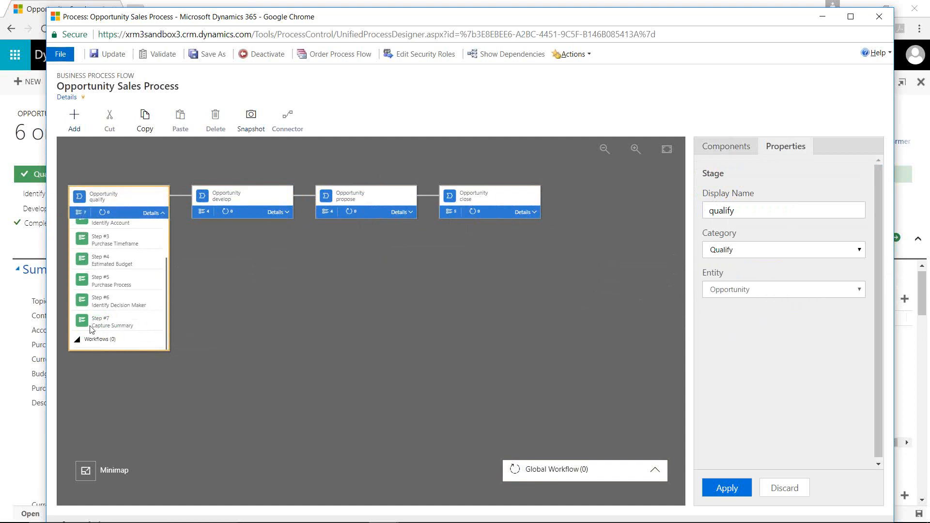
scroll(167, 287, up, 2)
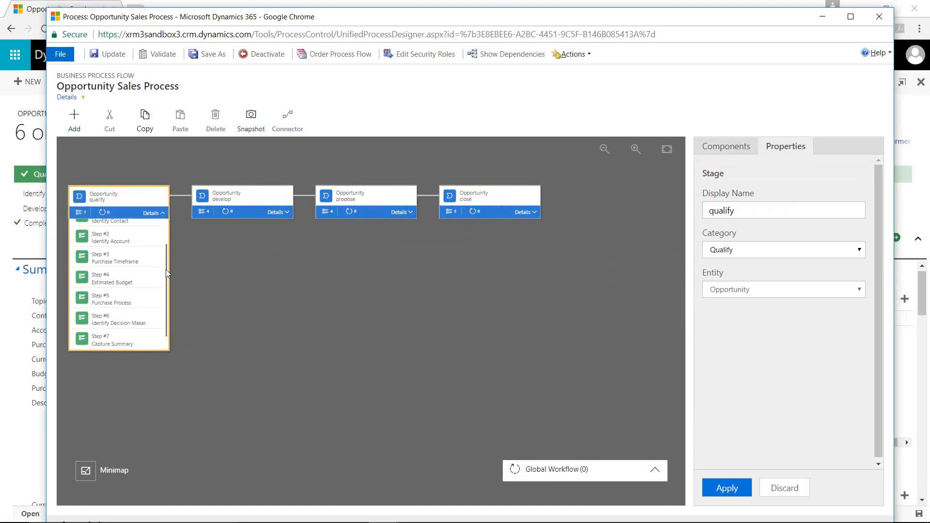
scroll(157, 255, down, 2)
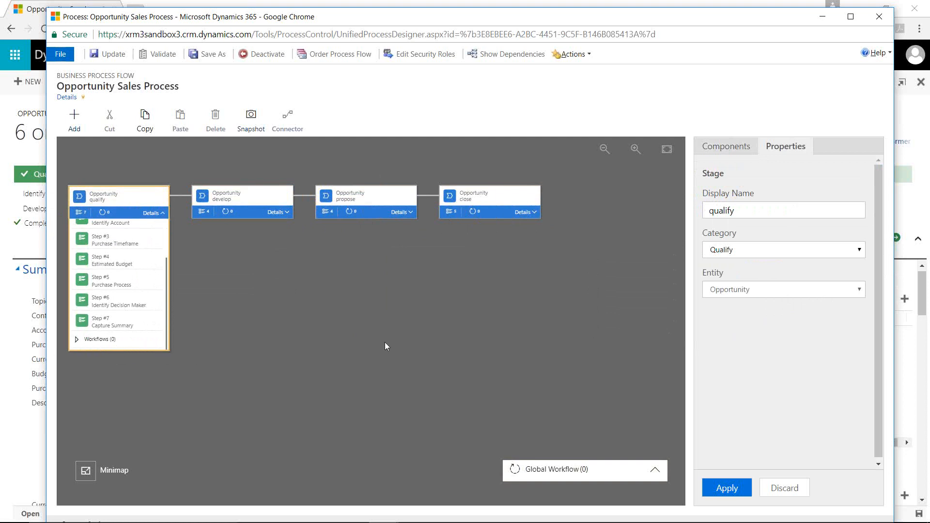
click(741, 147)
drag(833, 290, 75, 345)
click(75, 341)
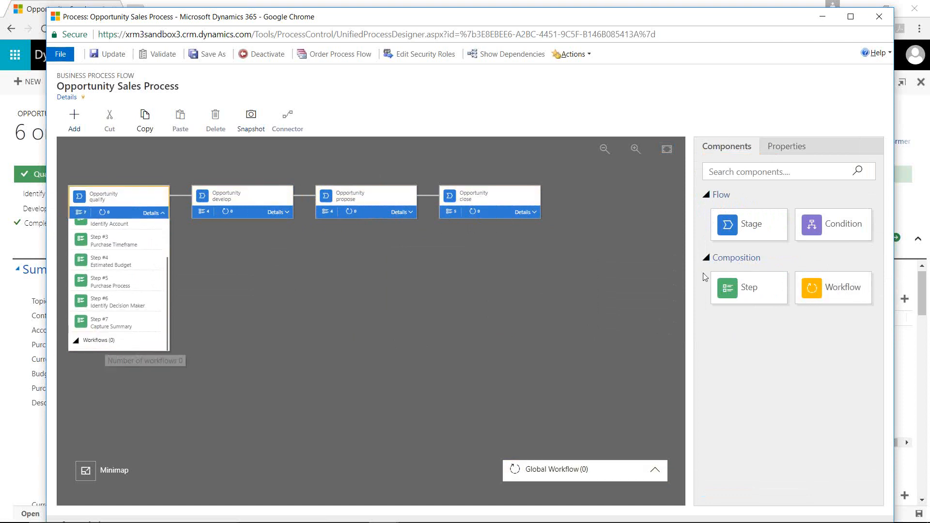
drag(834, 288, 103, 350)
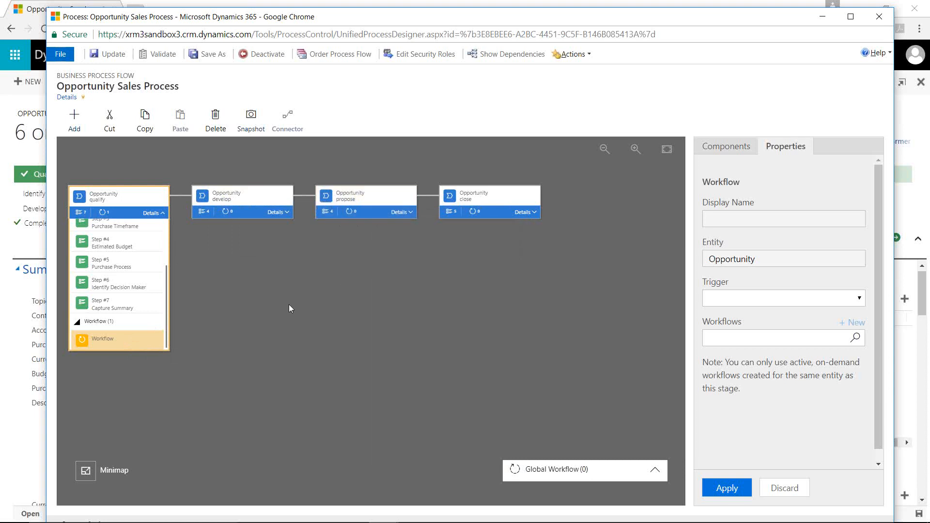
scroll(166, 303, up, 3)
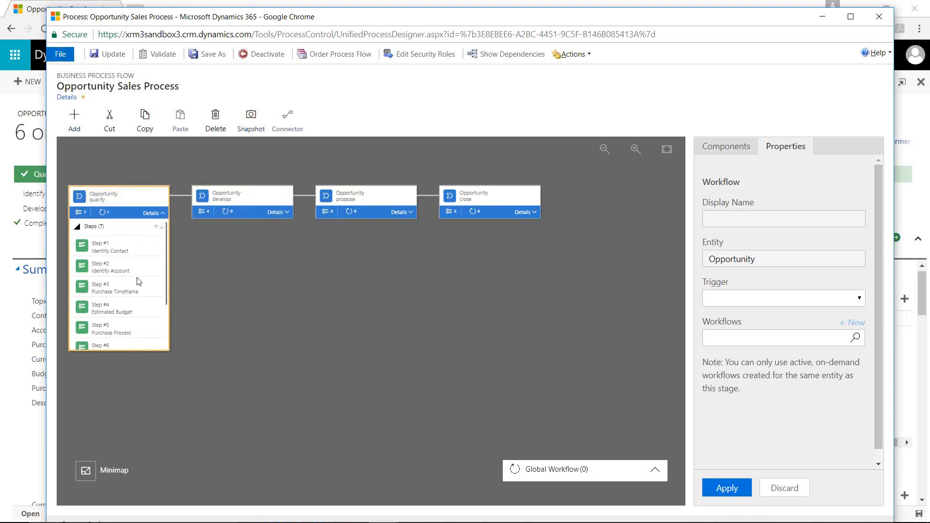
Step: Add a new step to the develop stage directly after the Customer Need step
click(232, 193)
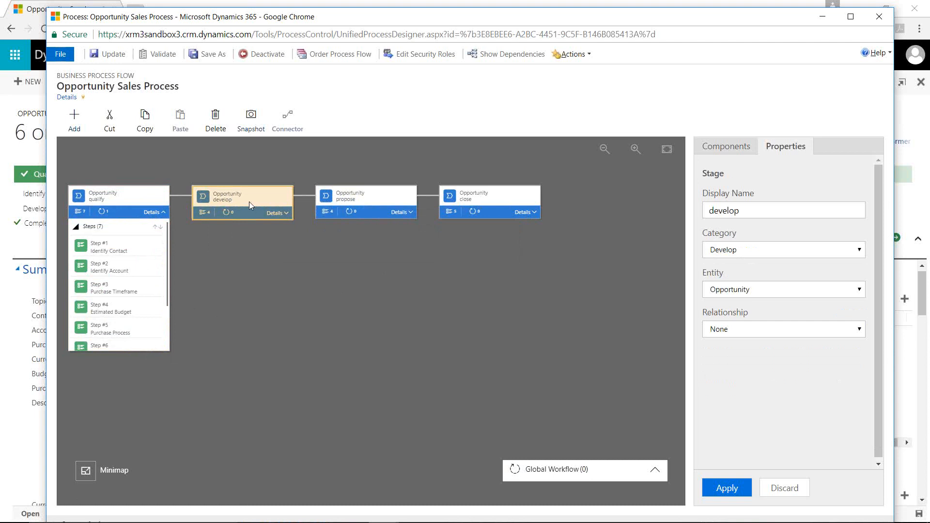
click(278, 213)
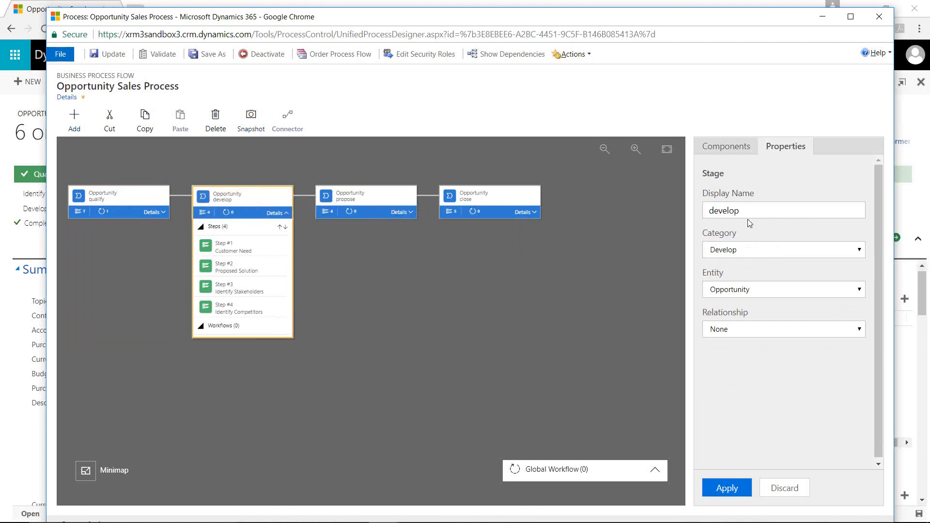
click(730, 151)
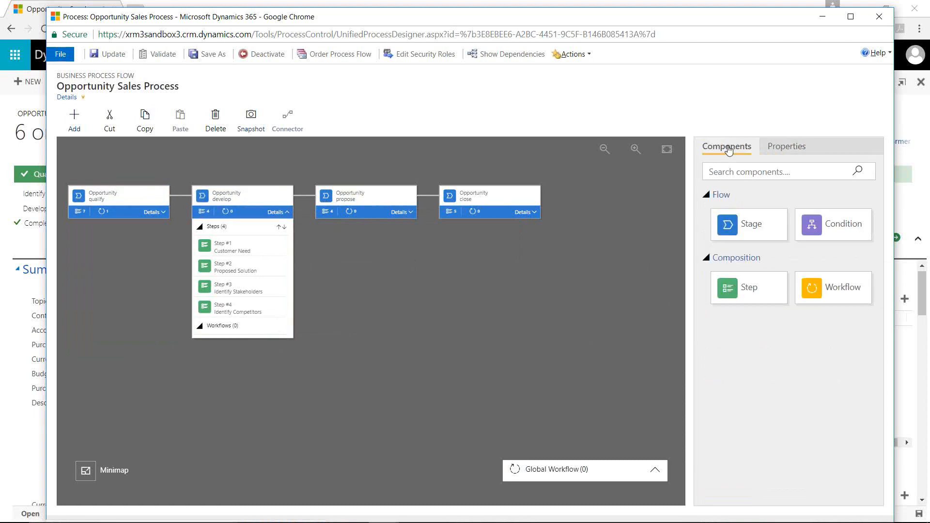
drag(757, 302, 244, 269)
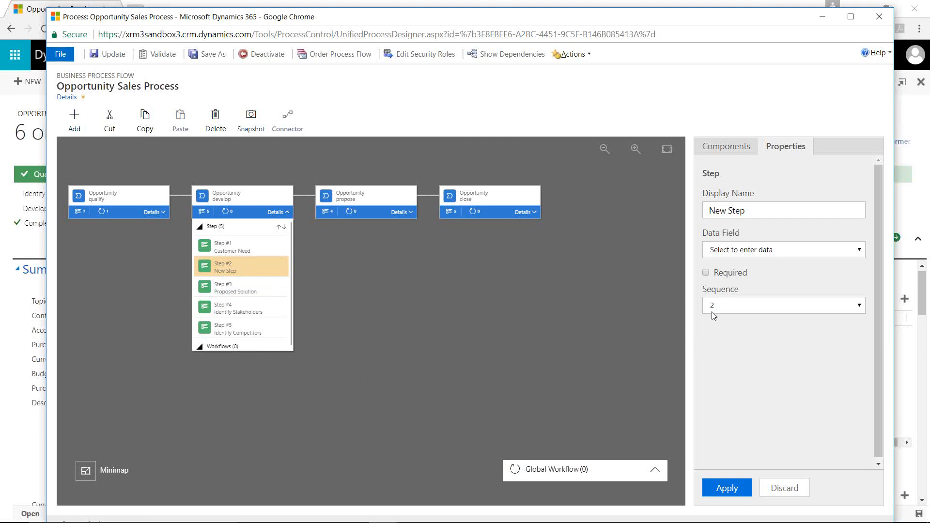
Step: Set the new step's data field to Budget Amount, shorten its display name to Budget Amnt, and apply the change
click(752, 210)
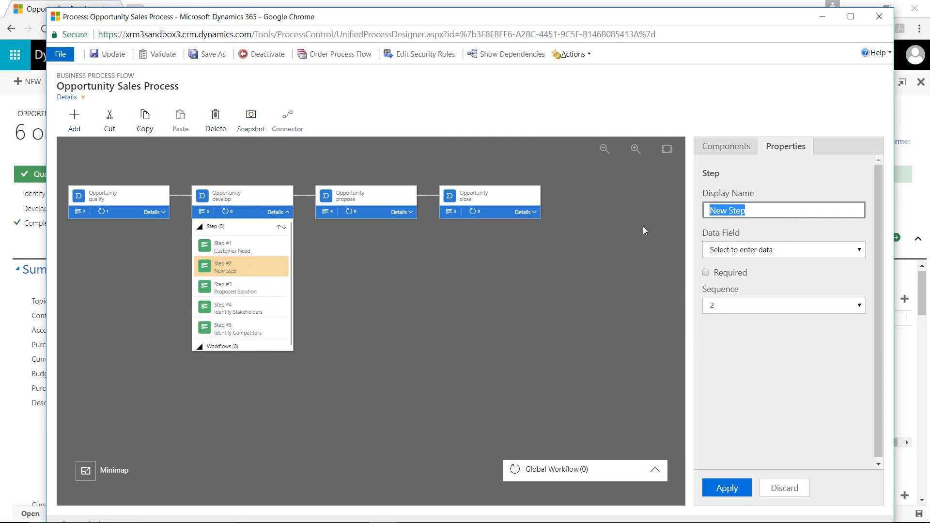
click(823, 251)
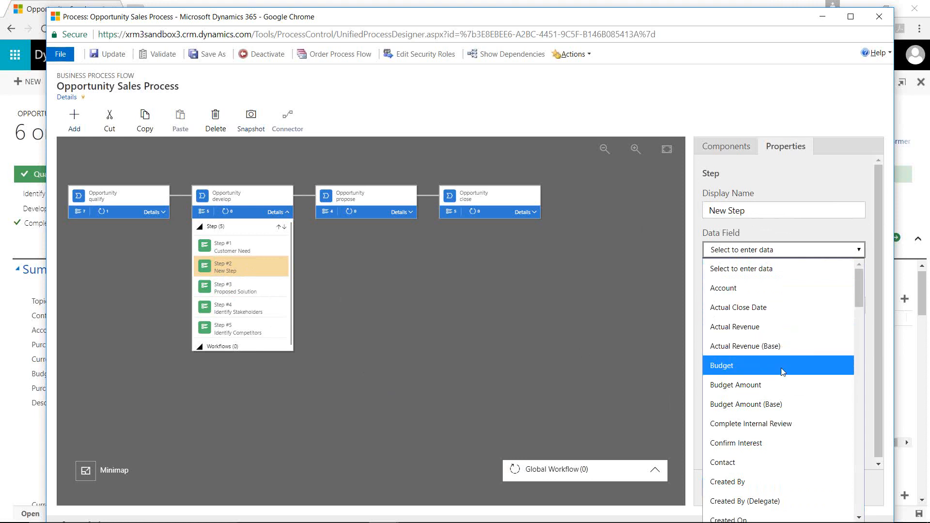
click(779, 386)
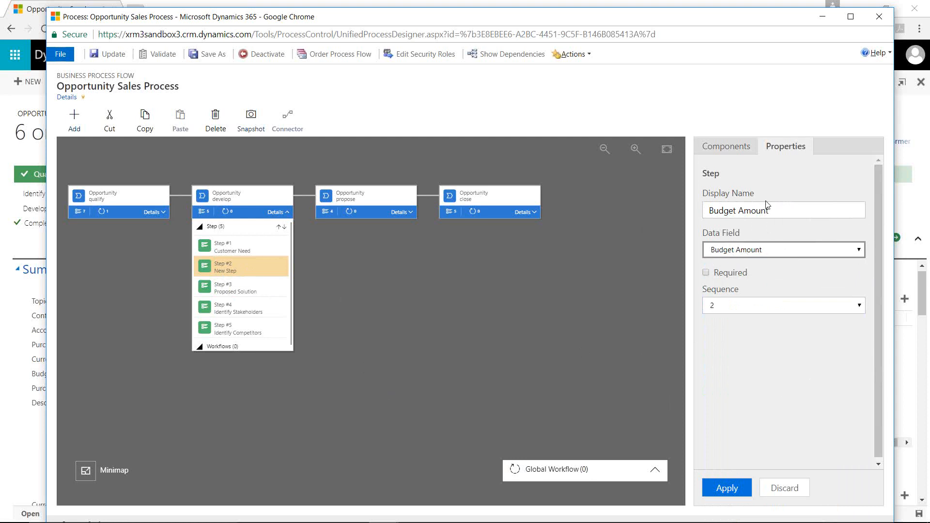
click(792, 206)
key(BackSpace)
key(BackSpace)
key(BackSpace)
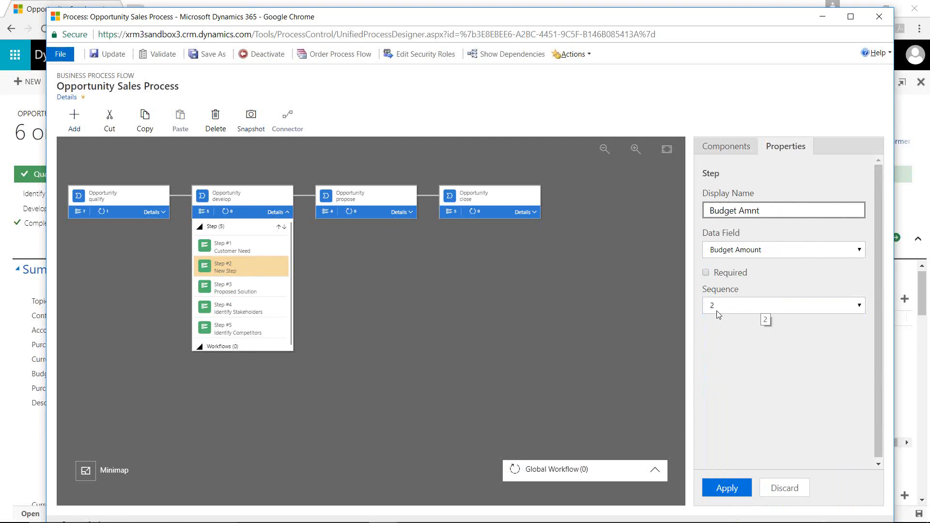
click(738, 490)
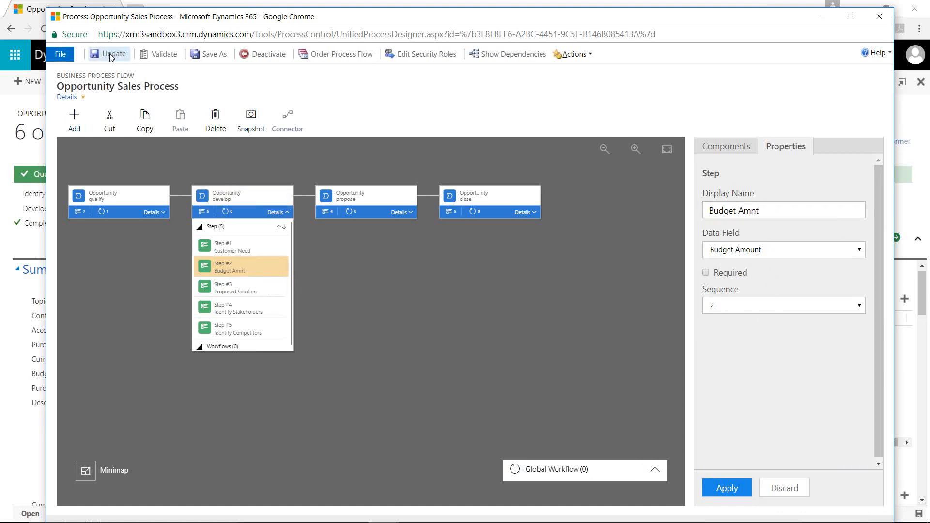
Step: Delete the unconfigured workflow from the qualify stage and check the stage's steps
click(152, 213)
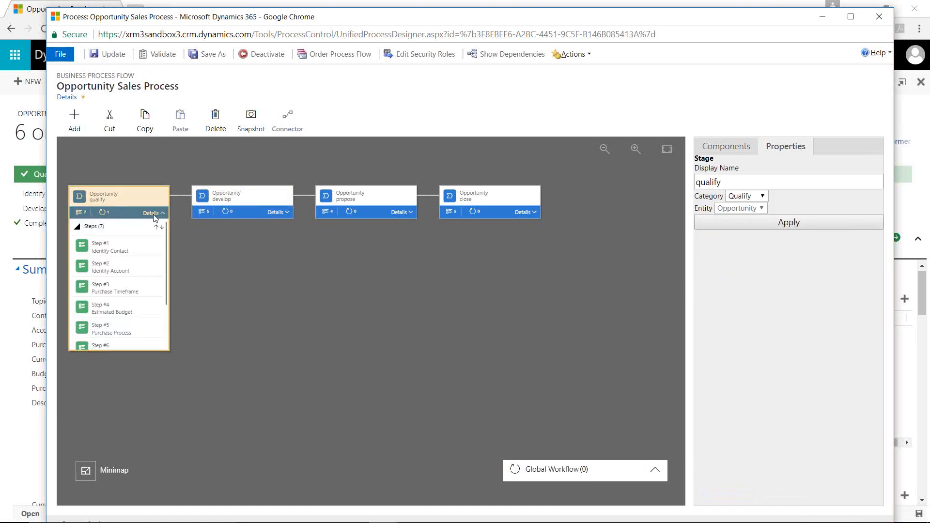
drag(166, 282, 156, 347)
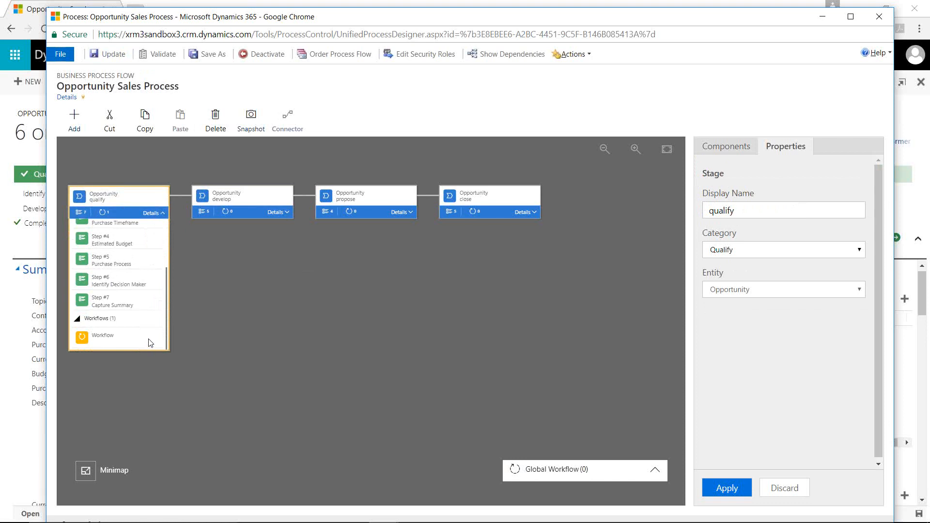
click(150, 342)
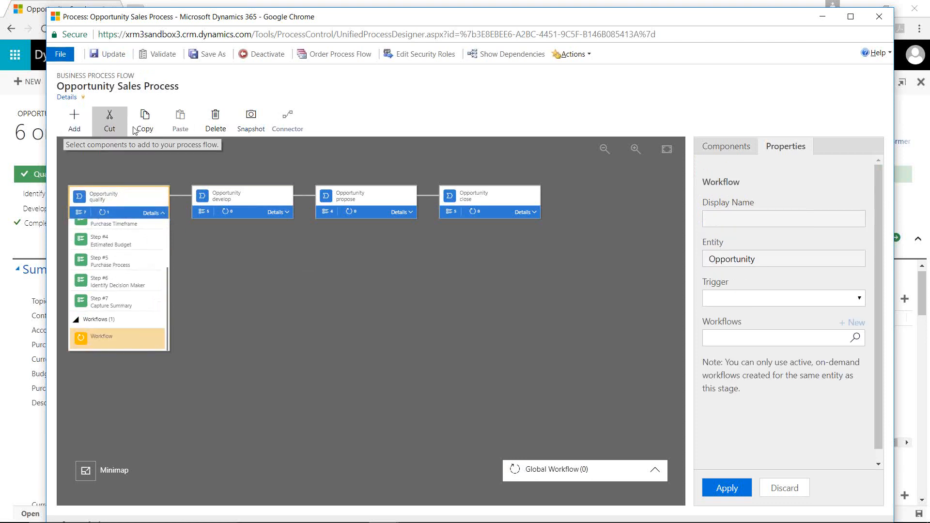
click(216, 121)
click(533, 345)
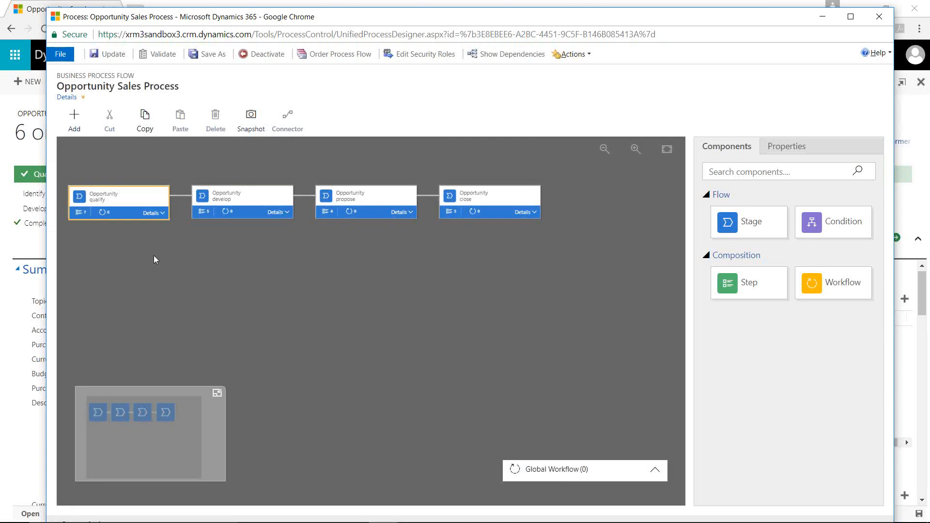
click(154, 212)
drag(167, 244, 185, 224)
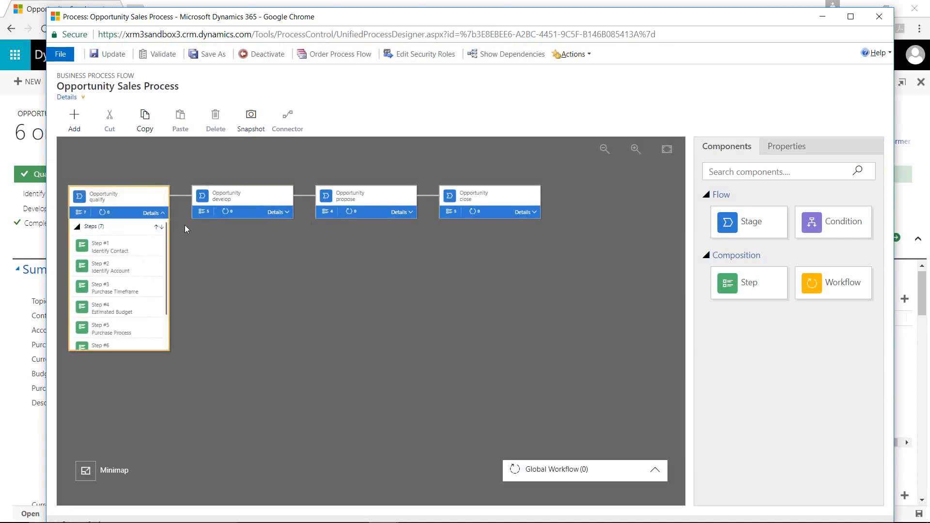
click(341, 308)
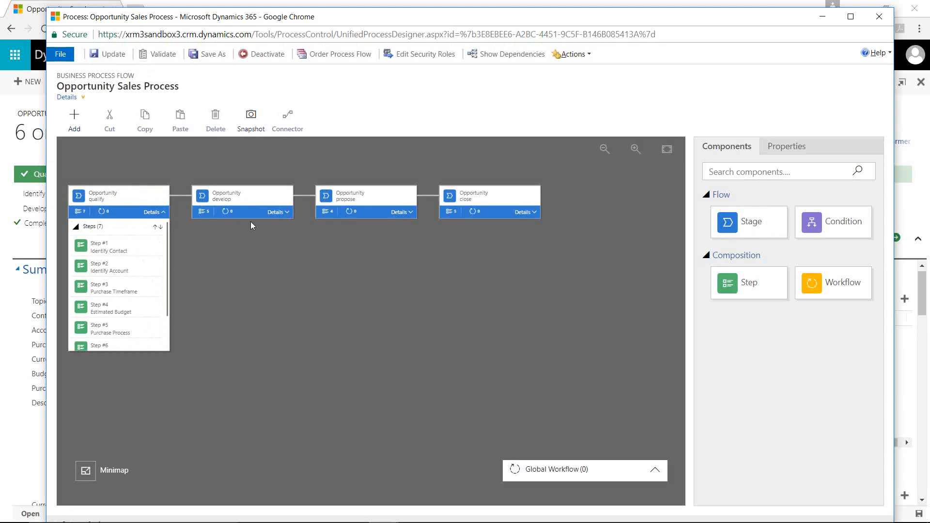
Step: Examine the Category choices available for the develop stage
click(225, 202)
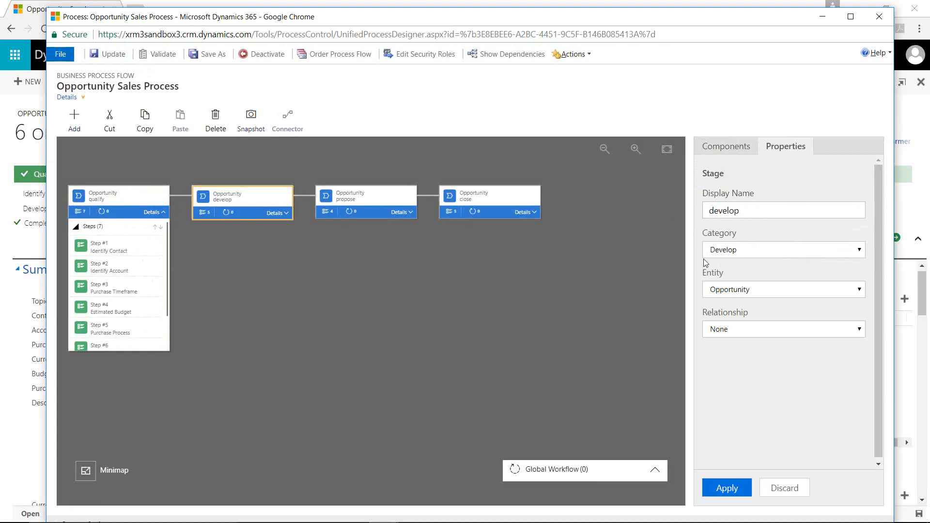
click(780, 251)
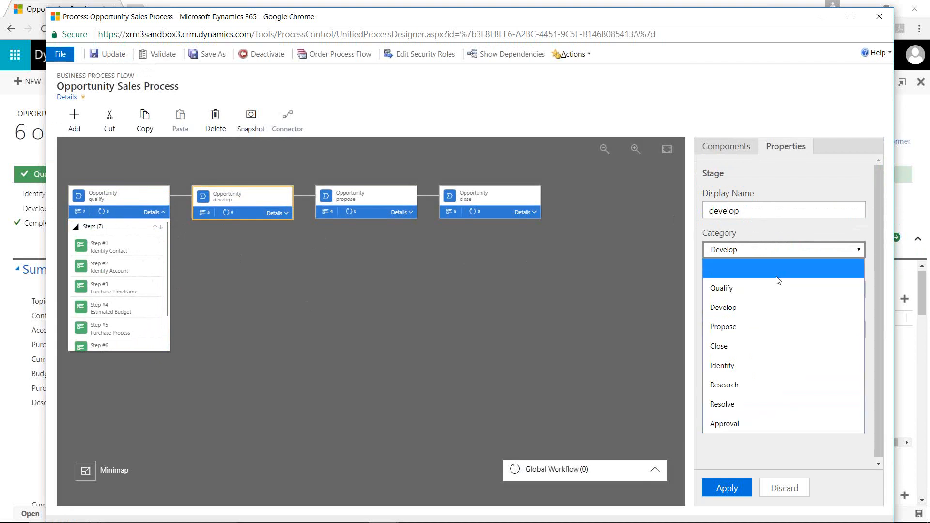
click(546, 297)
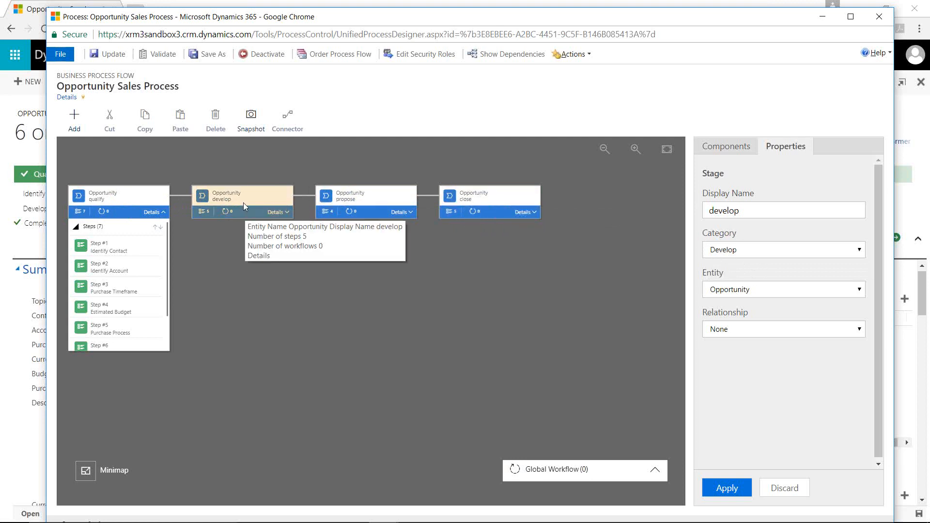
Step: Rename the develop stage to Discovery, apply the change and validate the process flow
click(235, 192)
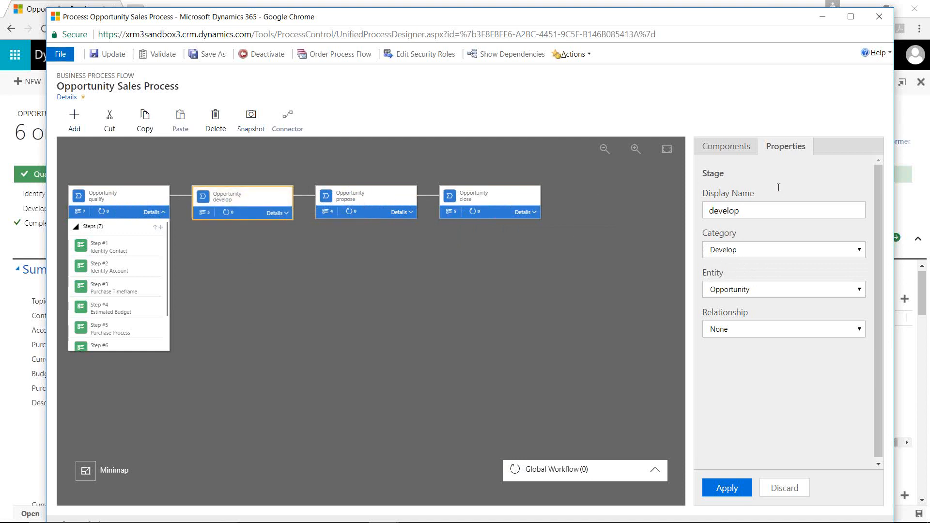
double_click(750, 213)
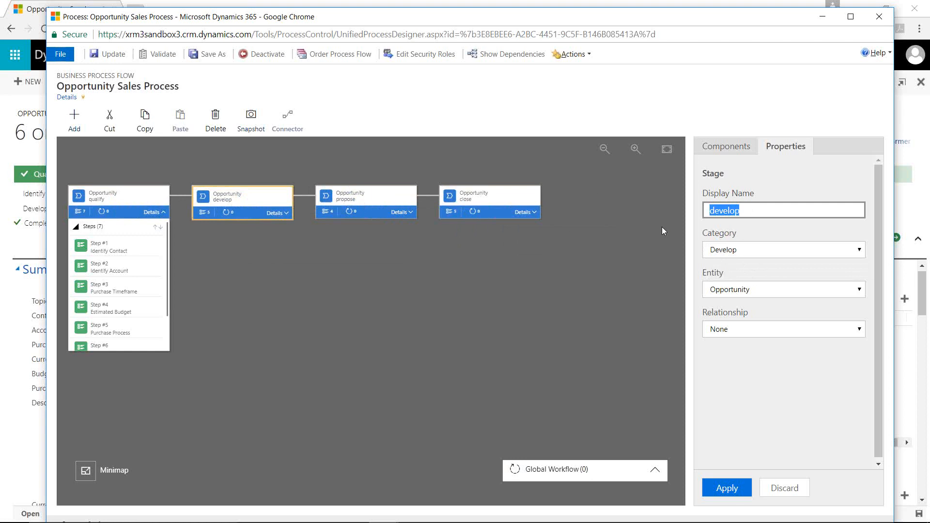
text(Discovery)
click(588, 281)
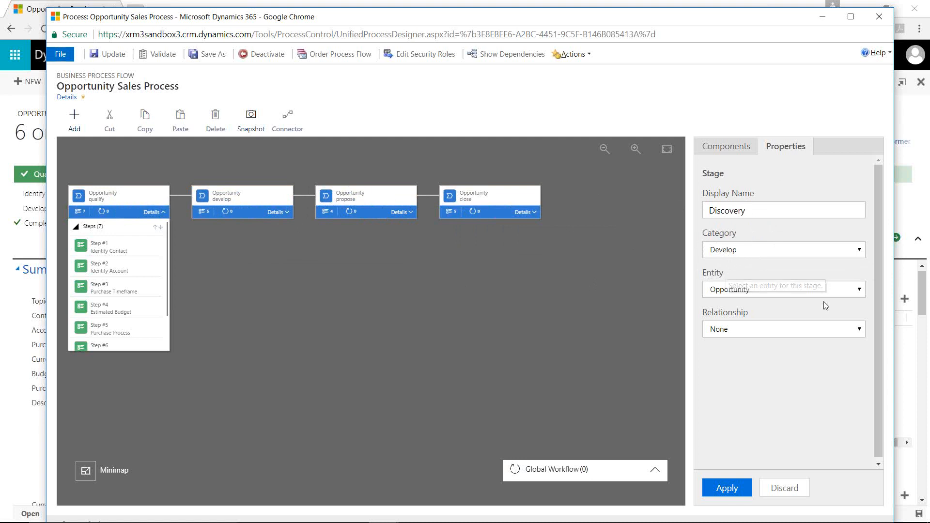
click(721, 489)
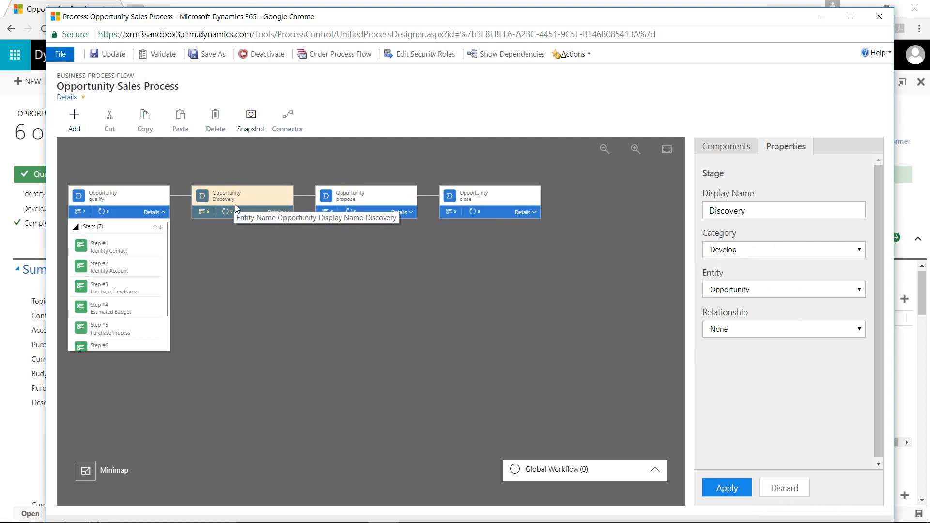
click(108, 54)
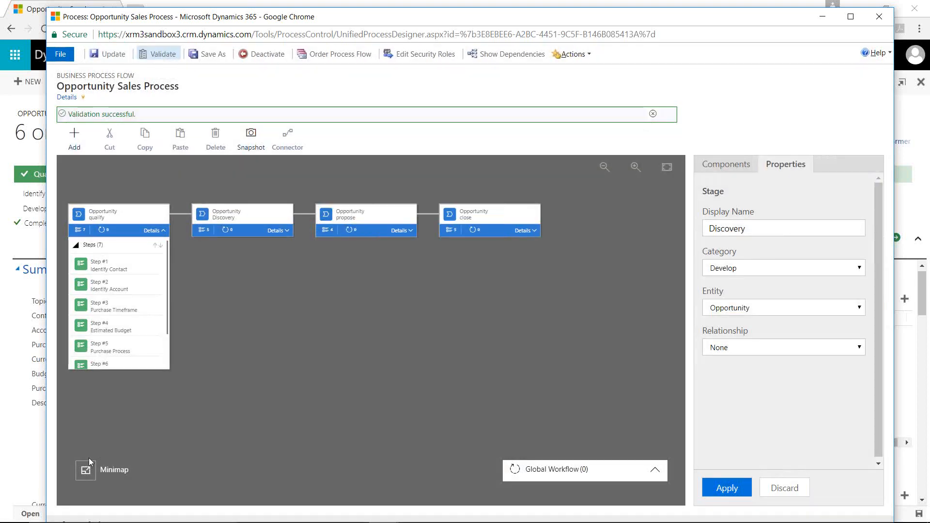
Step: Inspect the whole process flow using the minimap and different zoom levels, from the qualify stage to the close stage
click(84, 470)
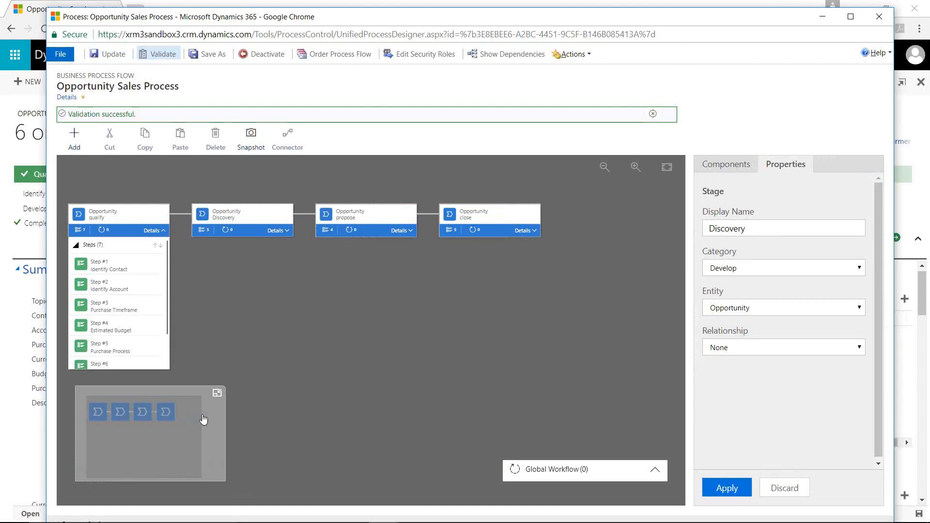
click(217, 393)
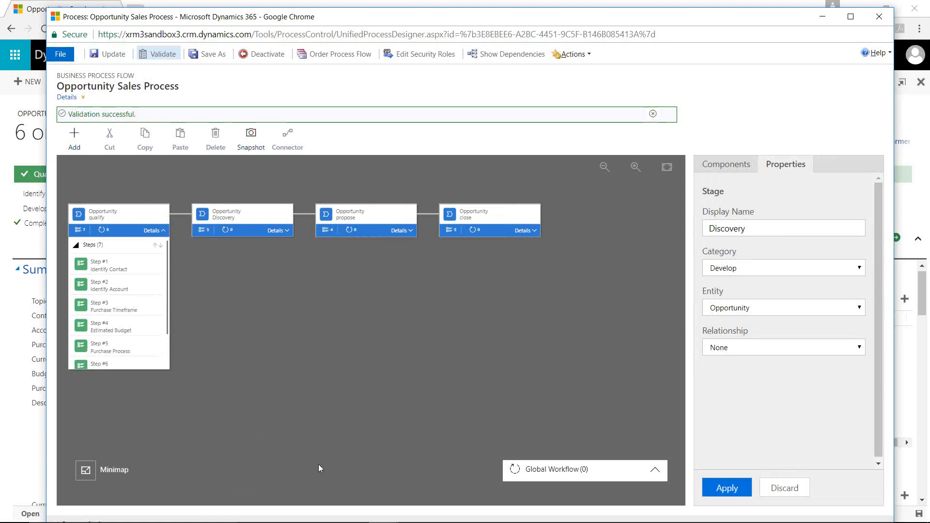
click(635, 167)
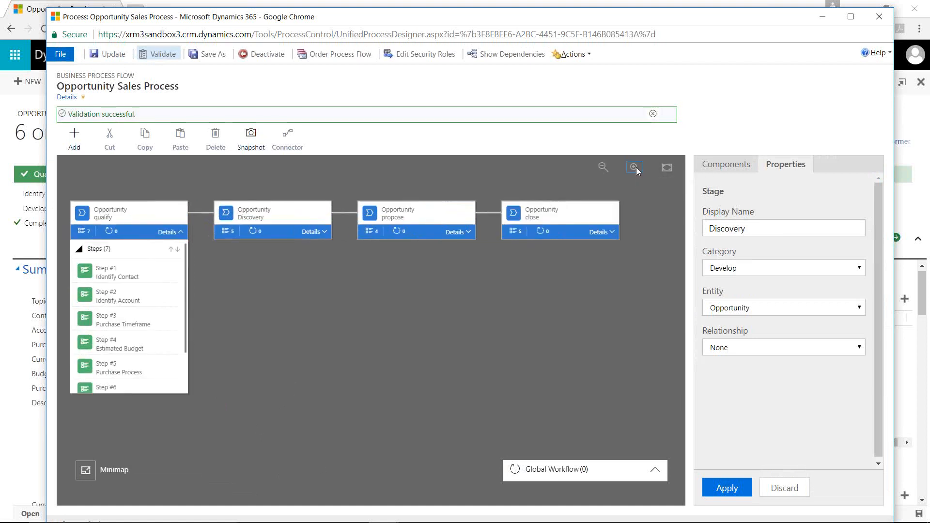
click(634, 167)
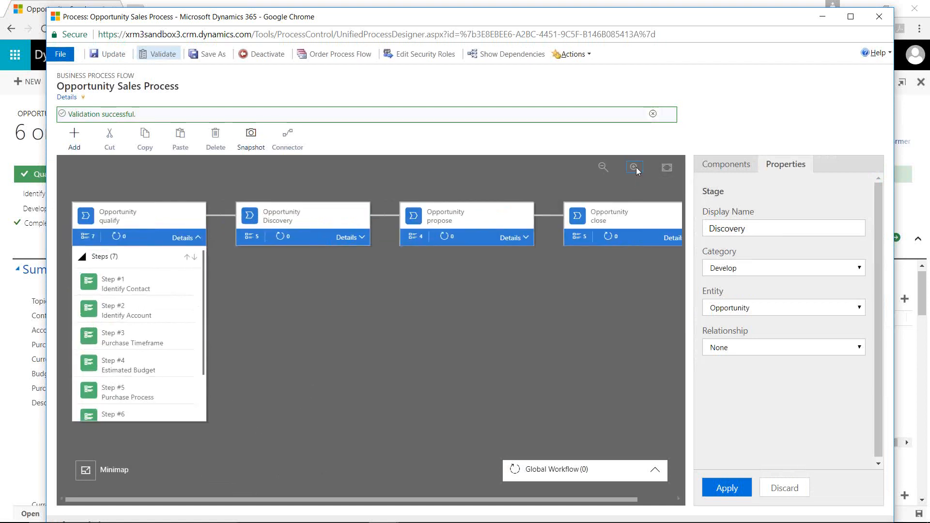
click(603, 167)
click(603, 167)
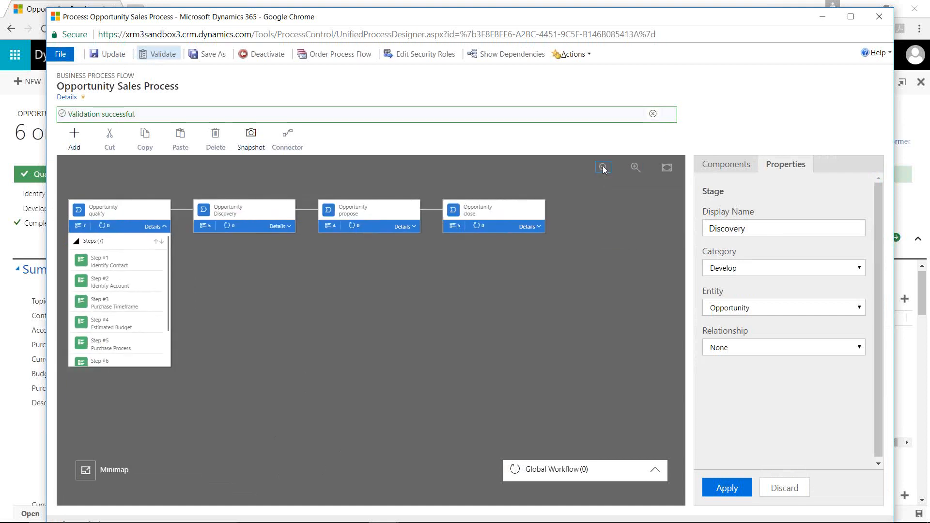
click(603, 167)
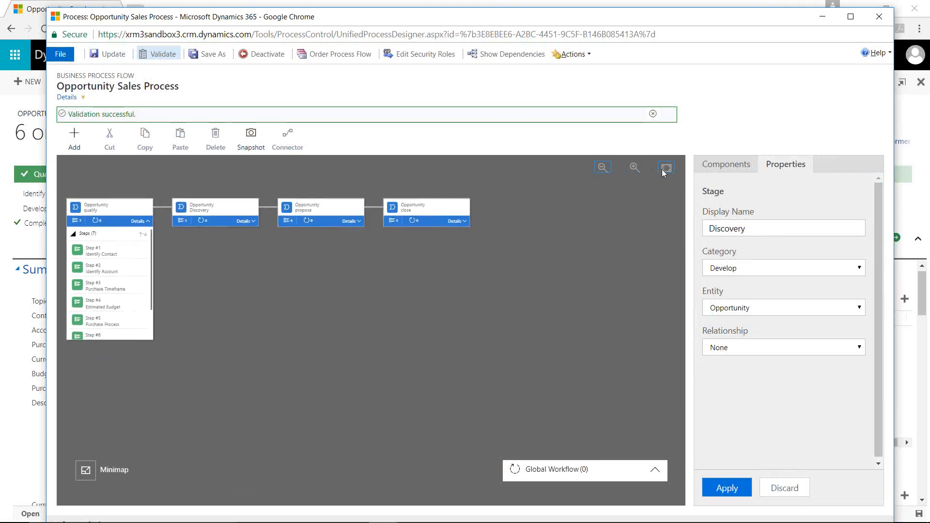
click(635, 168)
click(638, 167)
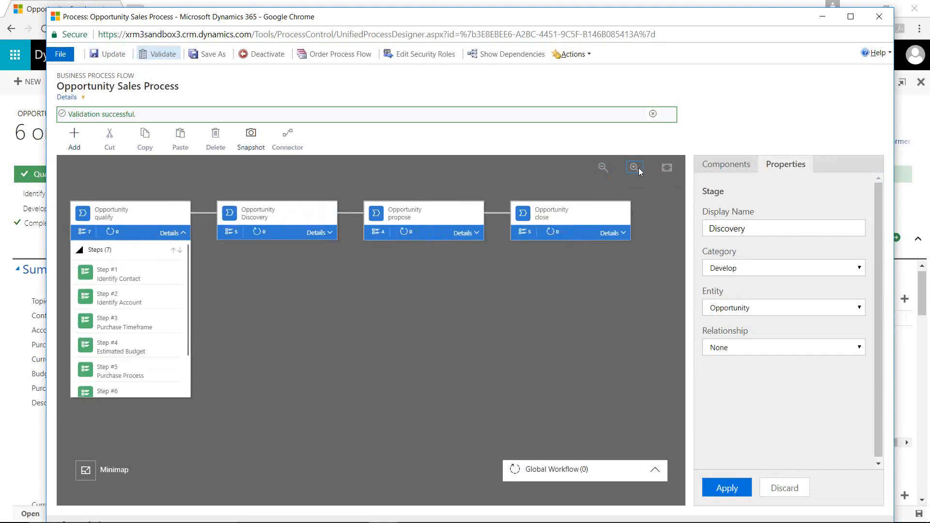
click(639, 168)
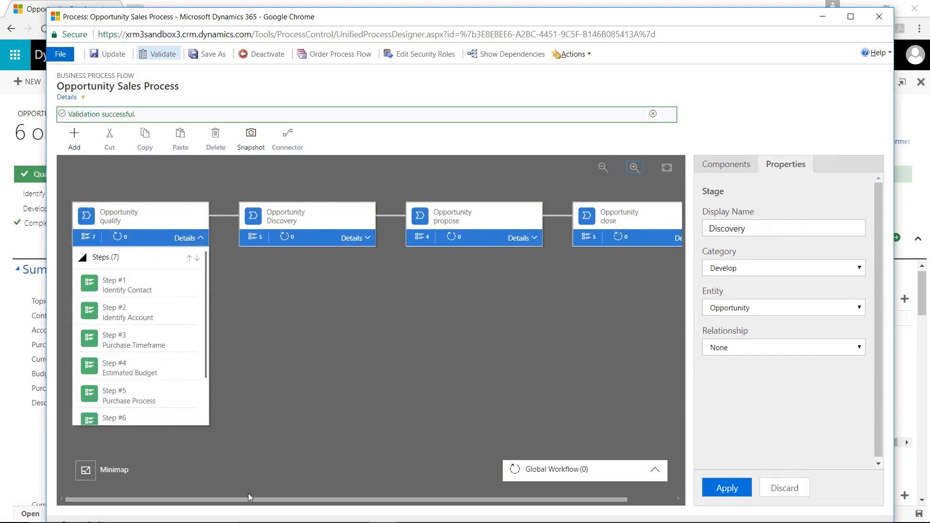
drag(256, 500, 352, 499)
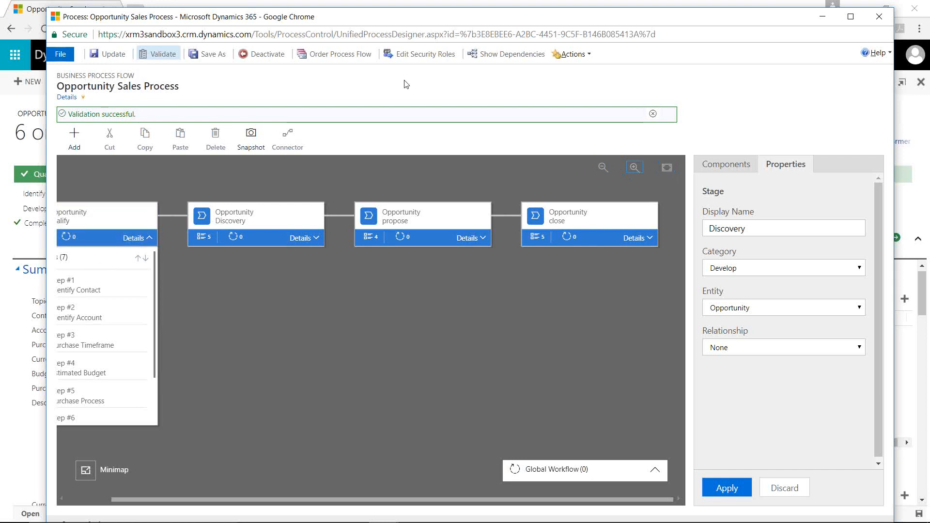
Step: Close the process designer, reopen the opportunity "6 orders of Product SKU JJ202 (sample)" and check the steps of its Discovery stage
click(879, 17)
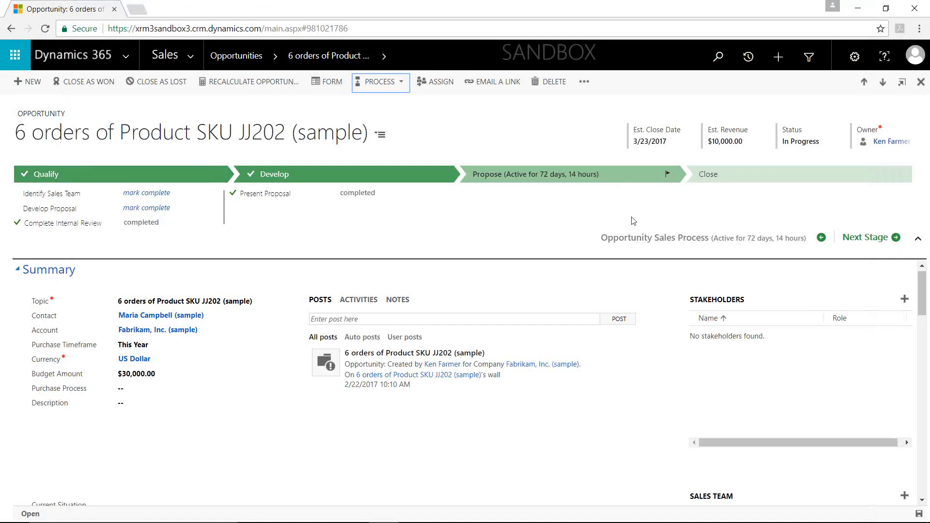
click(241, 56)
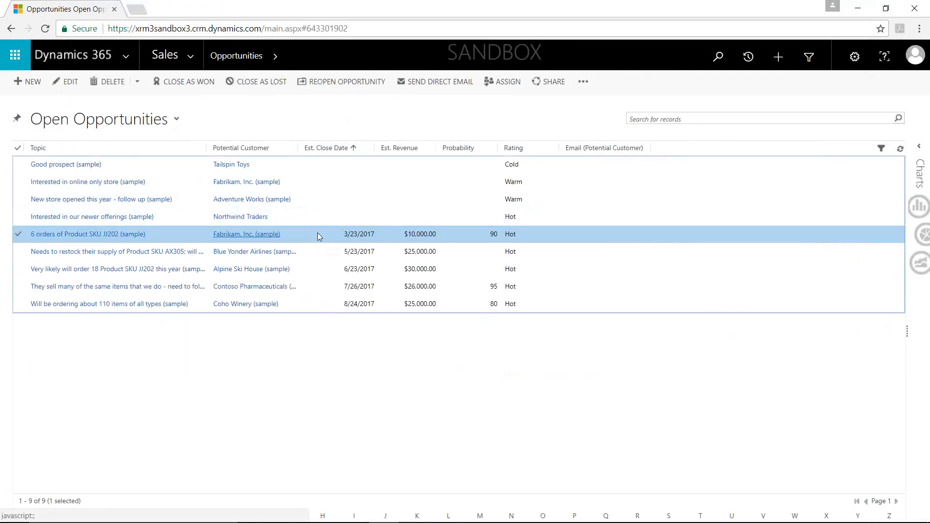
double_click(317, 233)
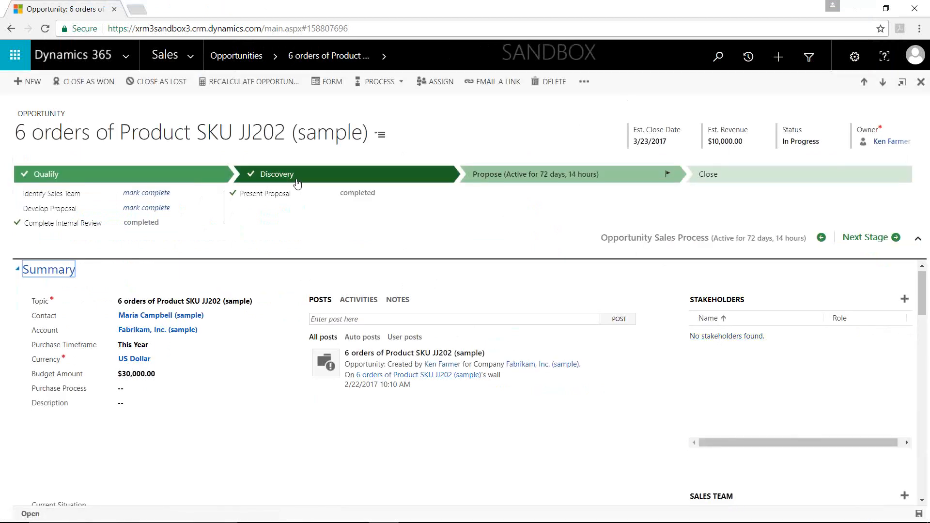
click(341, 182)
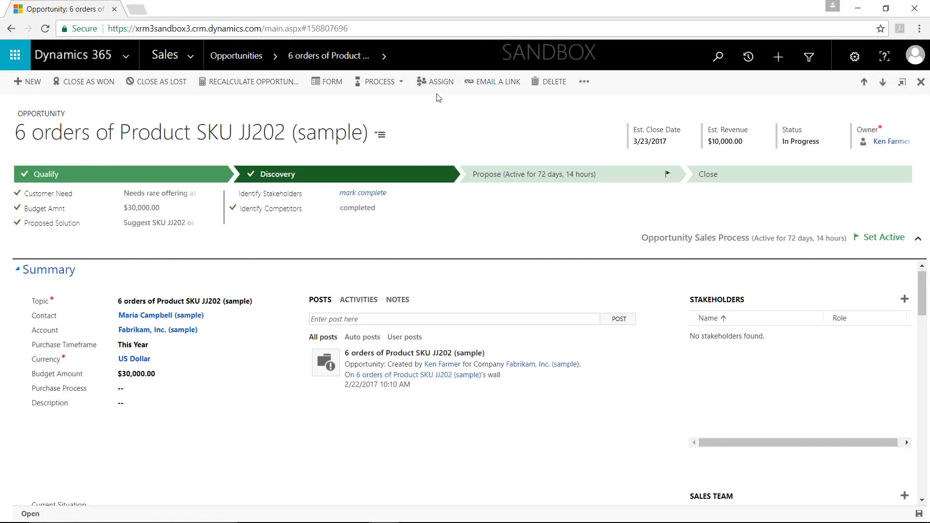
click(395, 85)
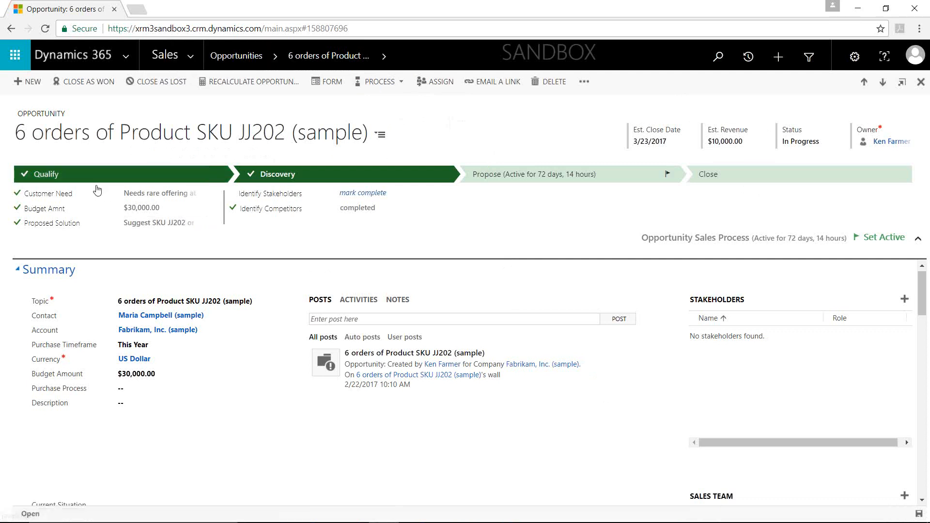
Step: Open the Processes list in the Settings area and sort the activated processes by primary entity
click(187, 56)
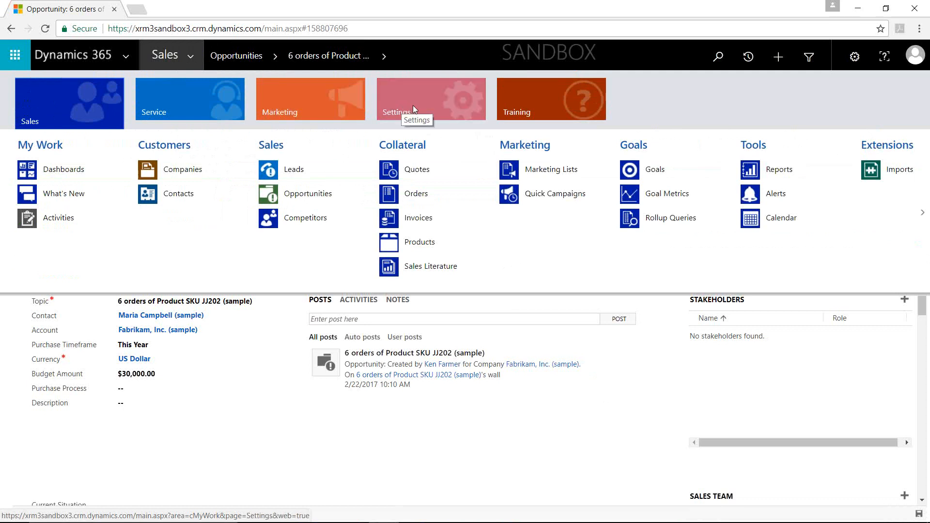
click(451, 100)
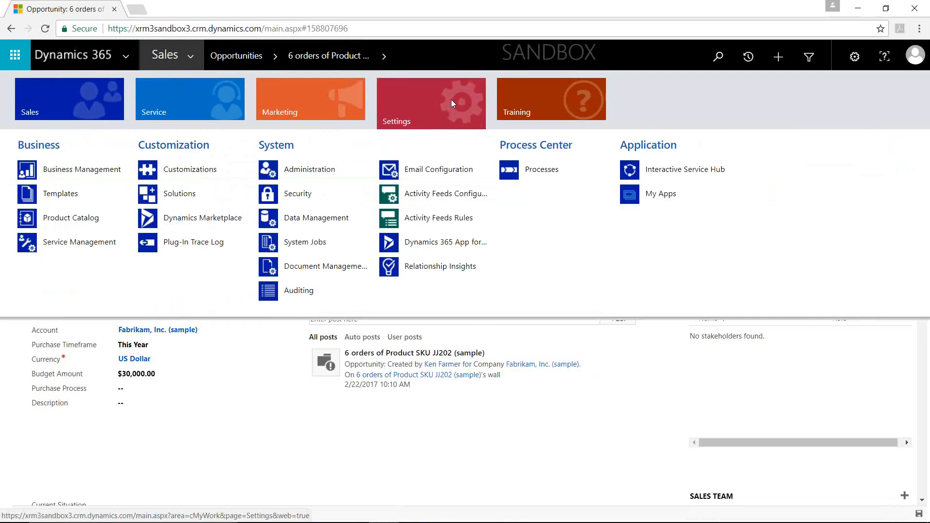
click(533, 176)
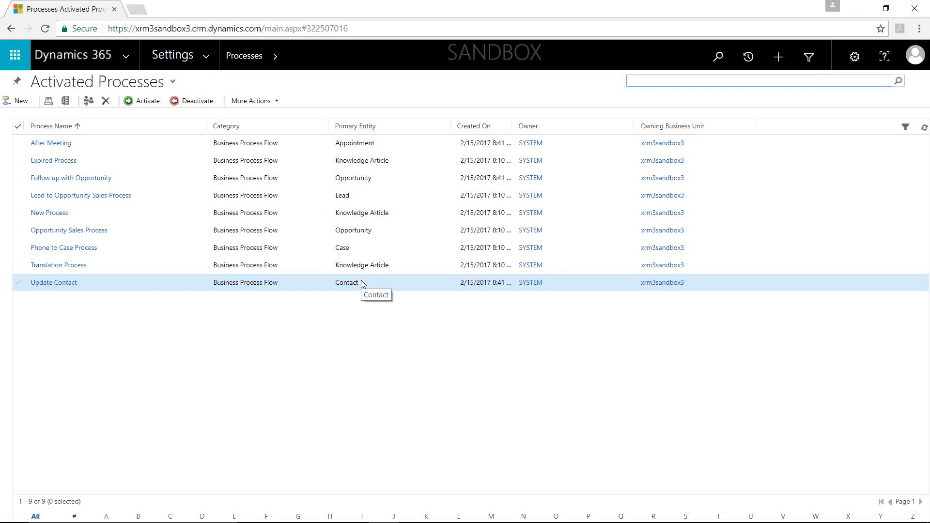
click(412, 127)
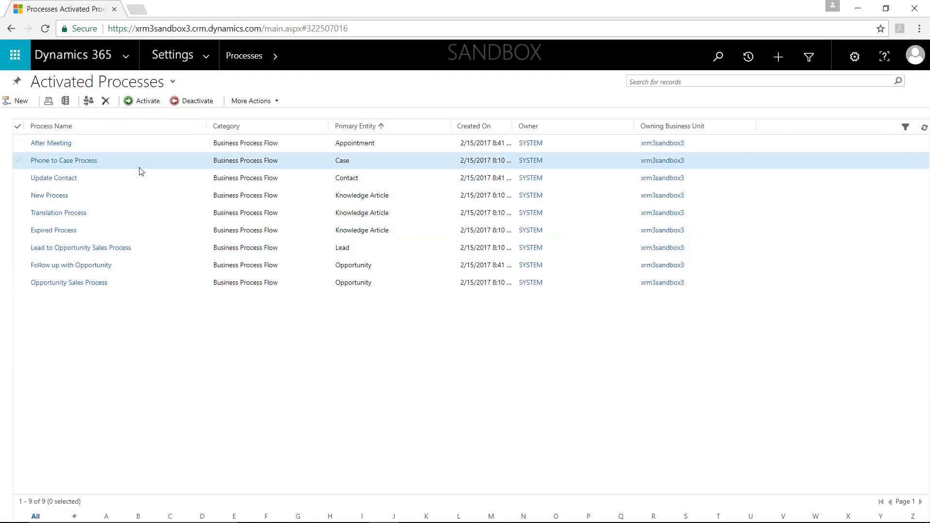
Step: Examine the category choices offered for creating a new process, and cancel the creation
click(26, 103)
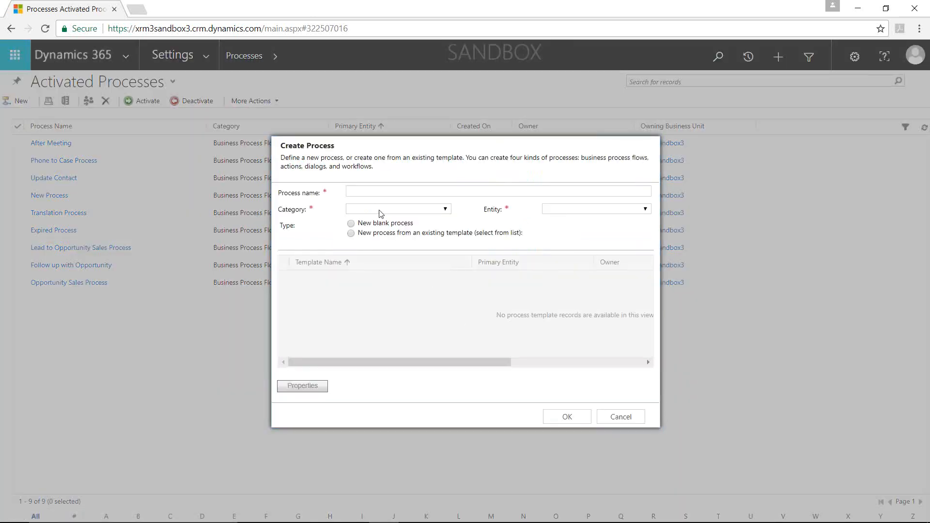
click(376, 210)
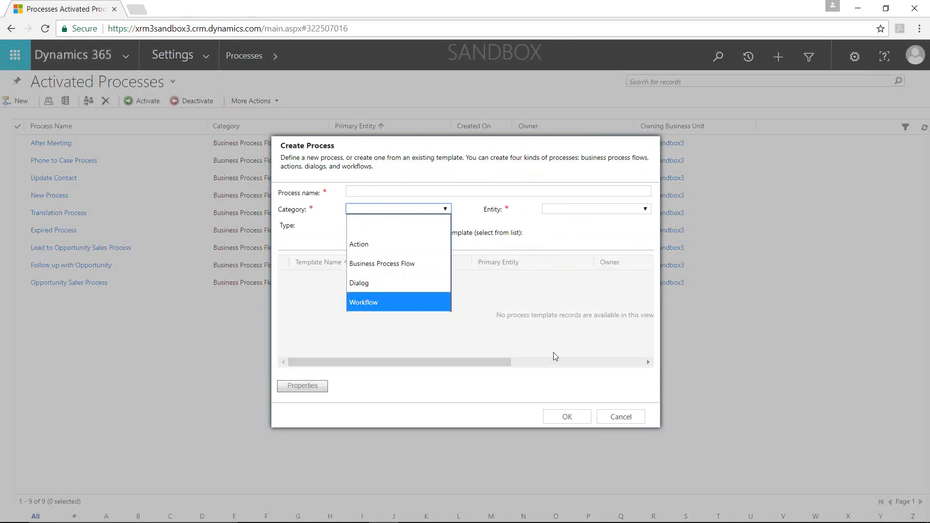
click(622, 418)
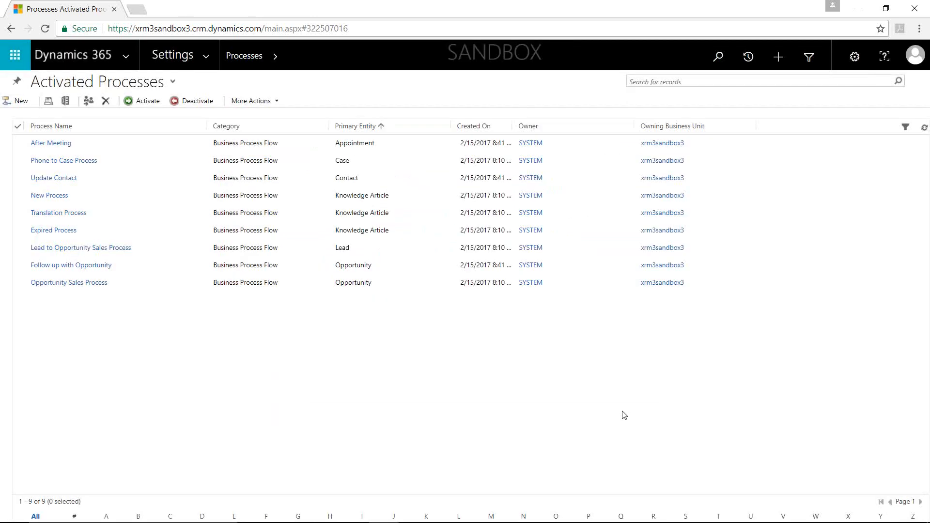
Step: Review the Business Process Flows privileges of the Sales Manager security role and close the role
click(207, 59)
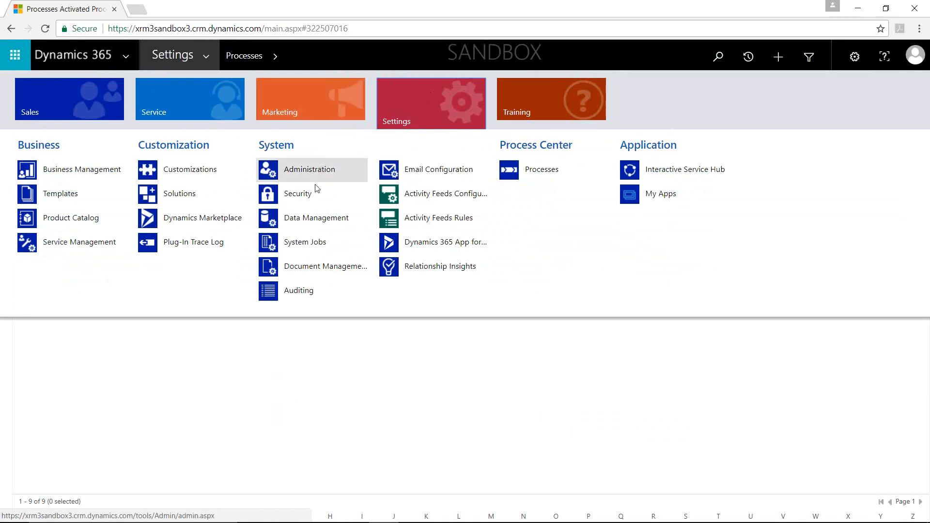
click(300, 199)
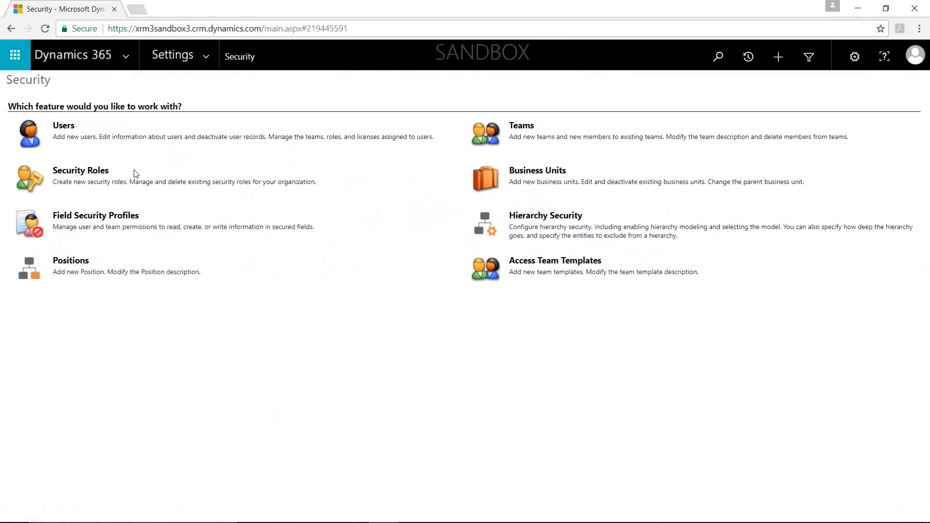
click(100, 172)
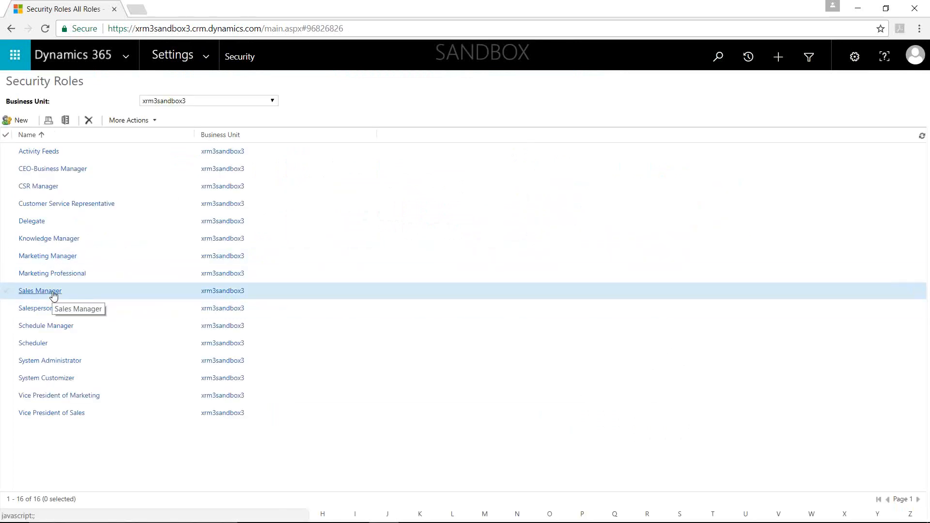
click(39, 290)
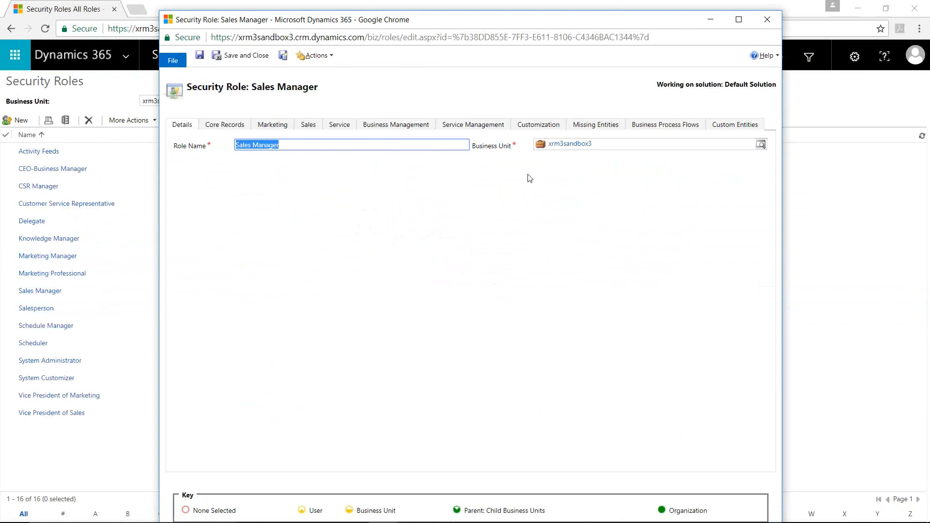
click(664, 127)
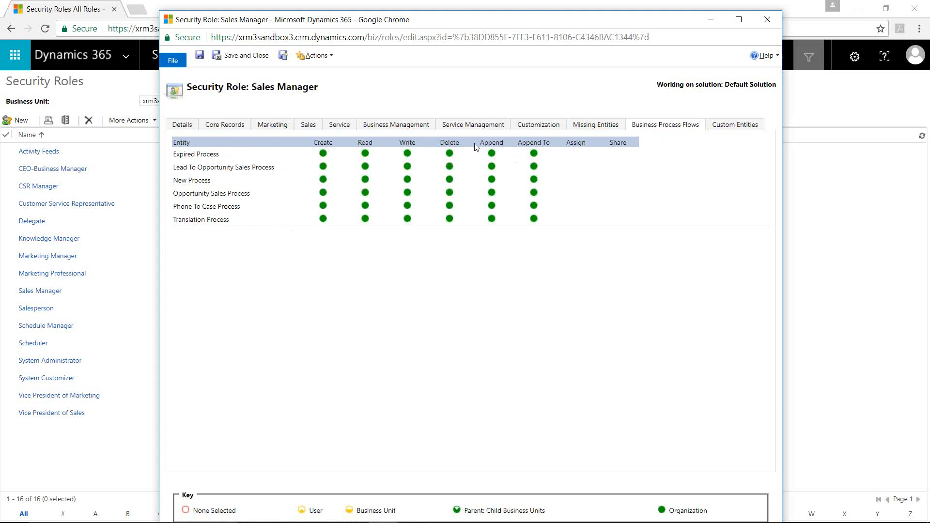
click(773, 22)
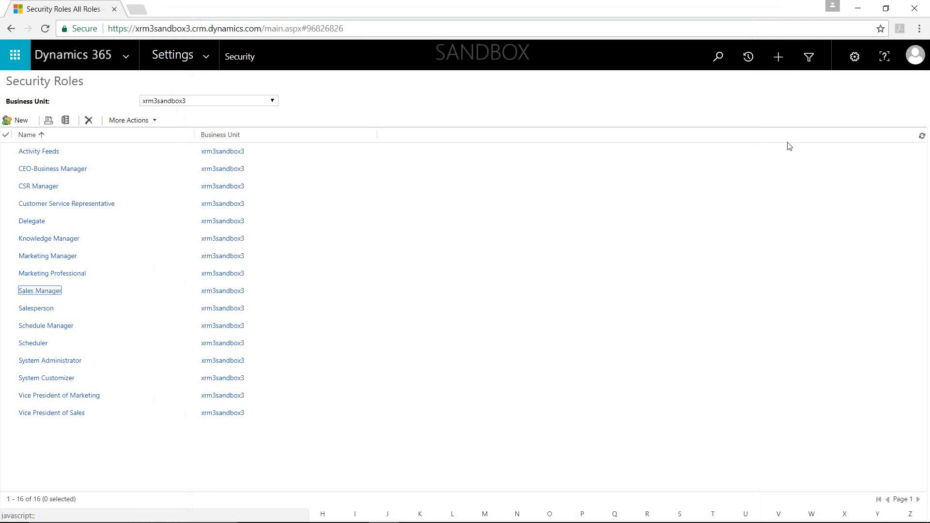